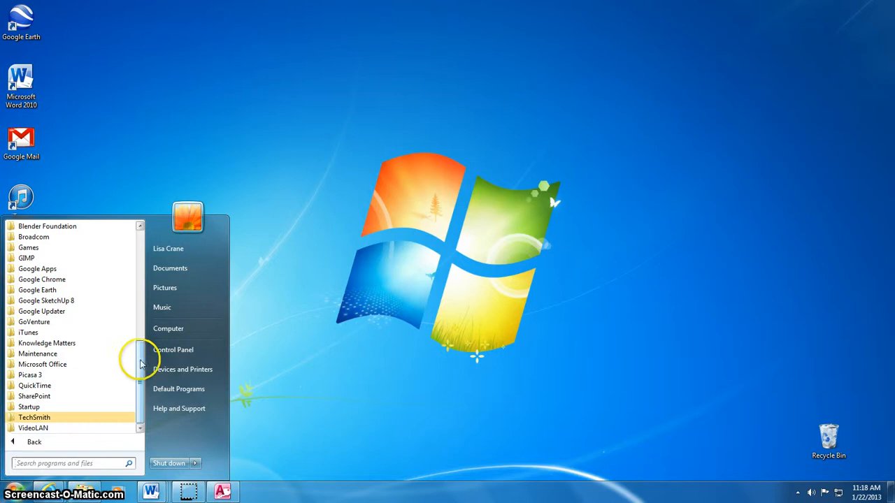
- Scroll All Programs in the Start menu and expand the Microsoft Office folder
drag(138, 358, 132, 388)
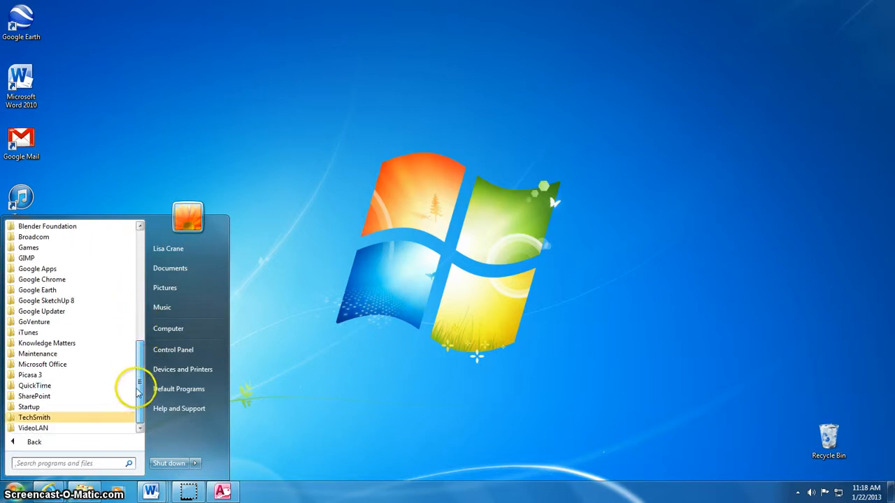
click(68, 365)
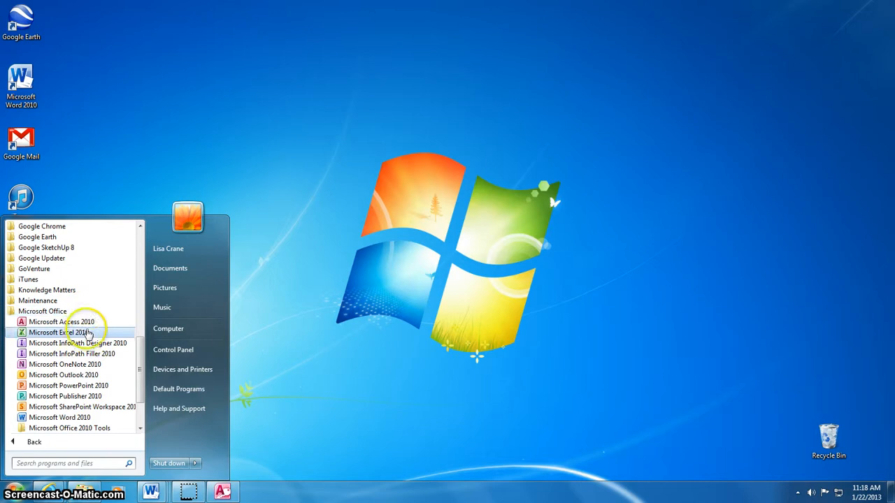
- Launch Access 2010 maximized and create a new blank database
click(89, 325)
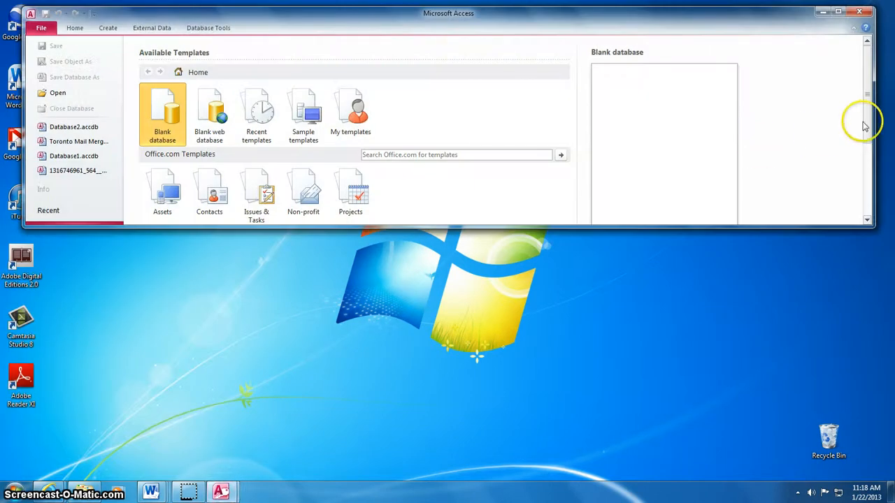
drag(865, 126, 865, 150)
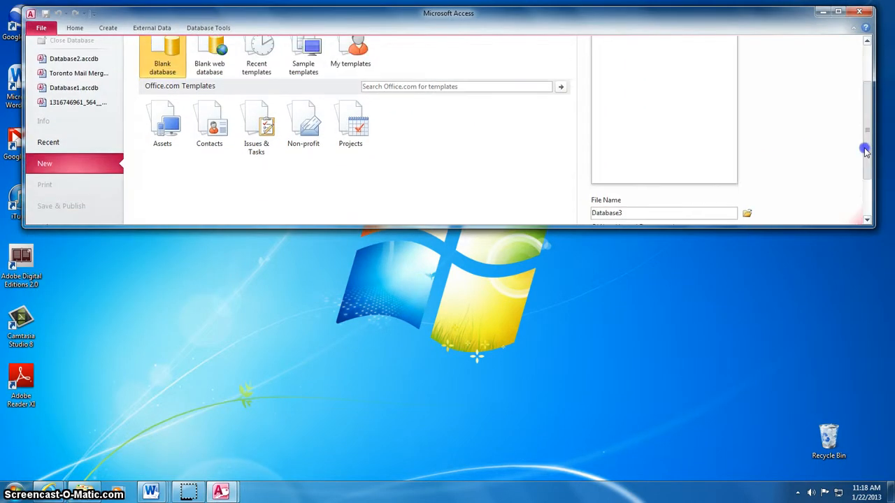
click(838, 12)
click(591, 325)
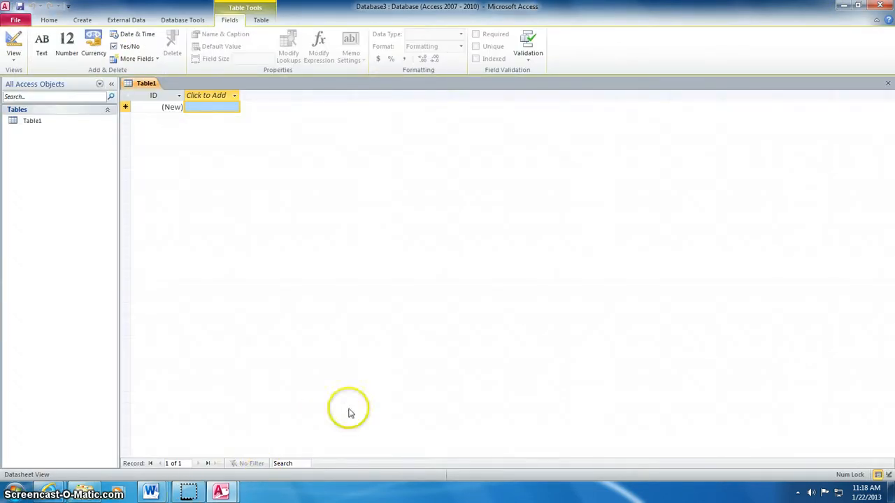
- Restore the Access window and bring up the Word table of tour contacts
click(858, 5)
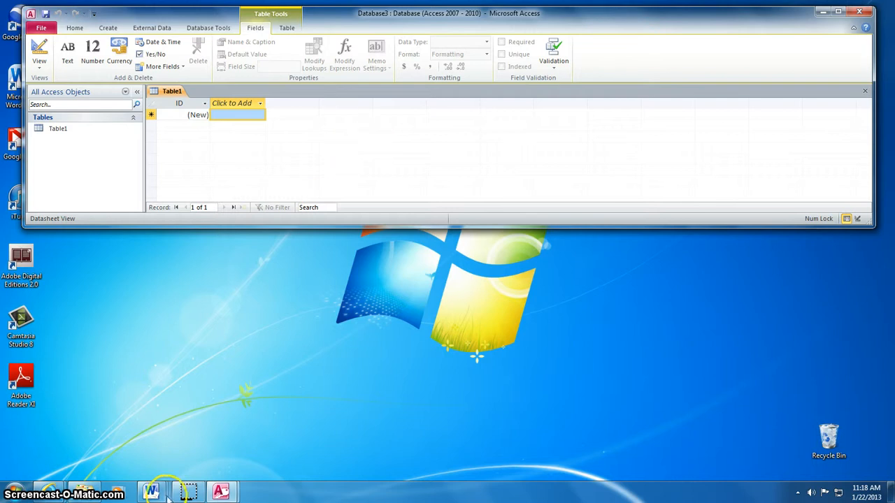
mouse_move(140, 493)
mouse_move(76, 464)
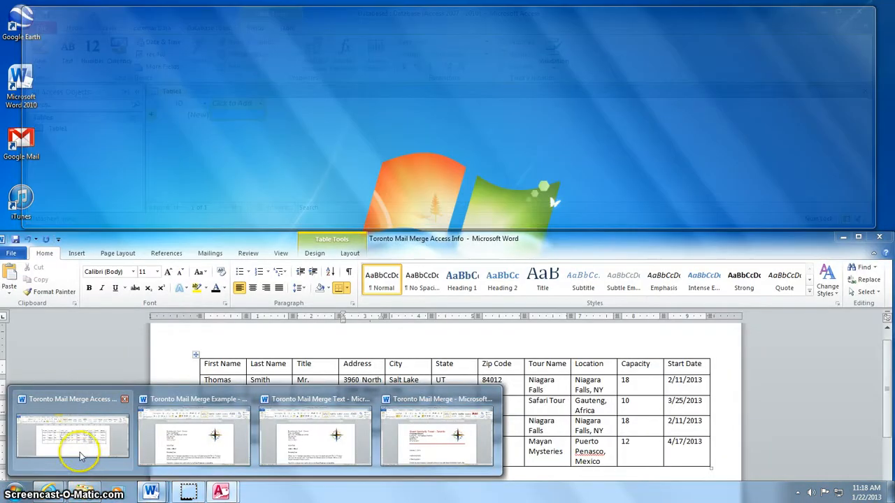
click(78, 450)
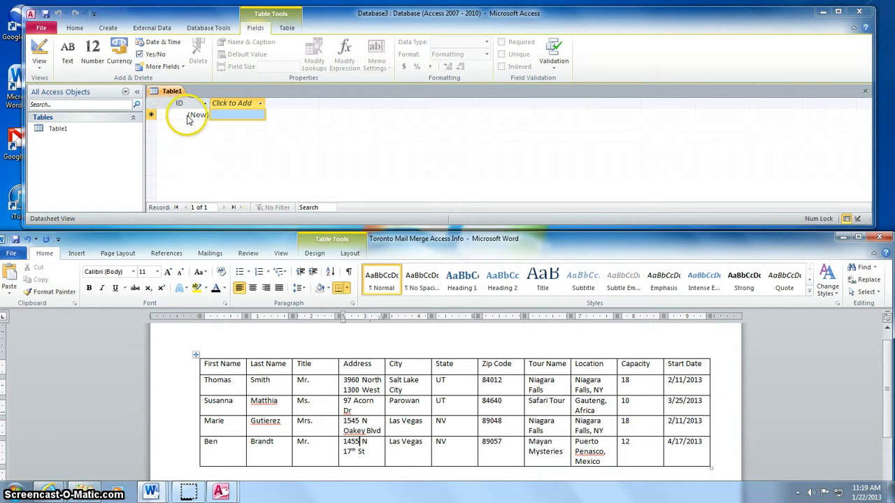
- Change Table1's ID field to the Text data type and add a new Text column, Field1
click(188, 116)
click(188, 105)
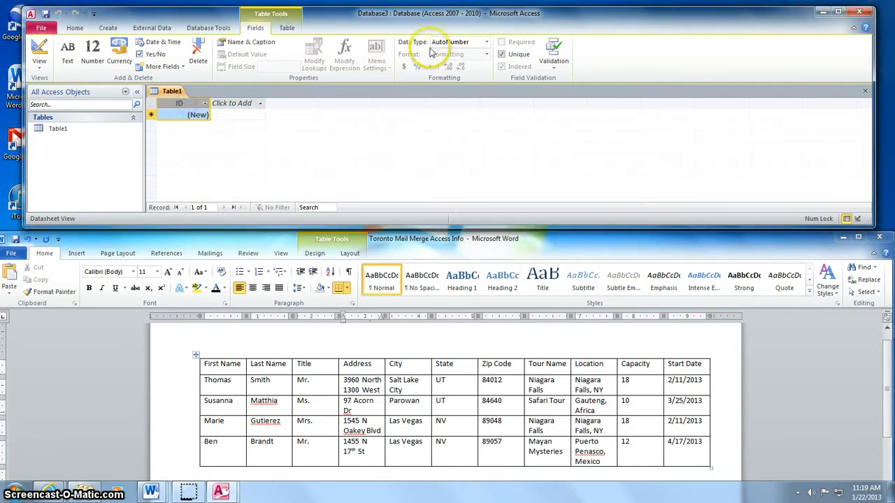
click(486, 42)
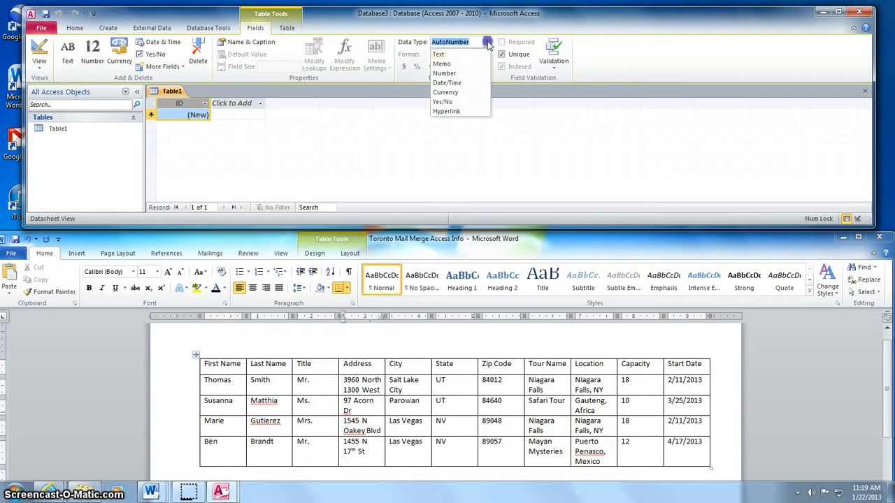
click(447, 56)
click(190, 116)
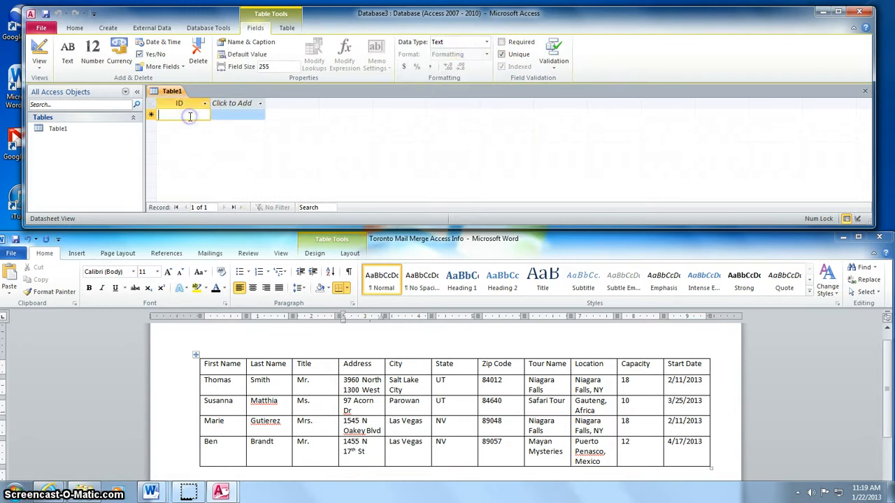
click(224, 103)
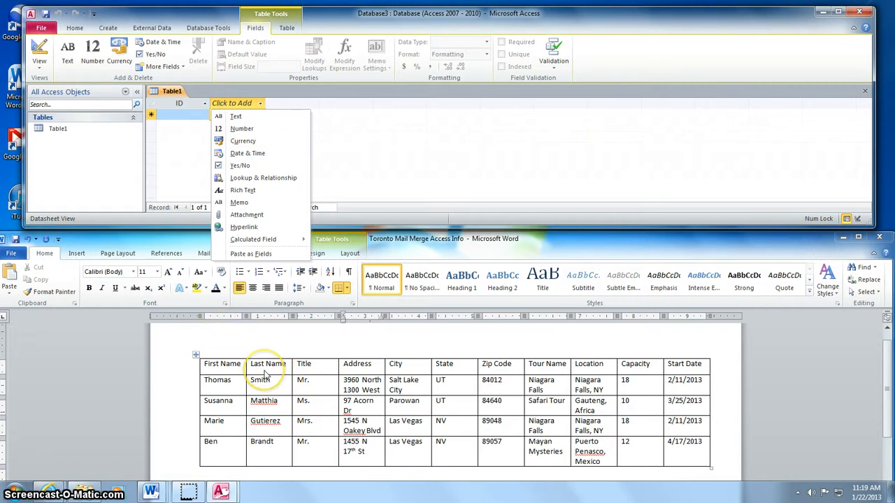
click(249, 116)
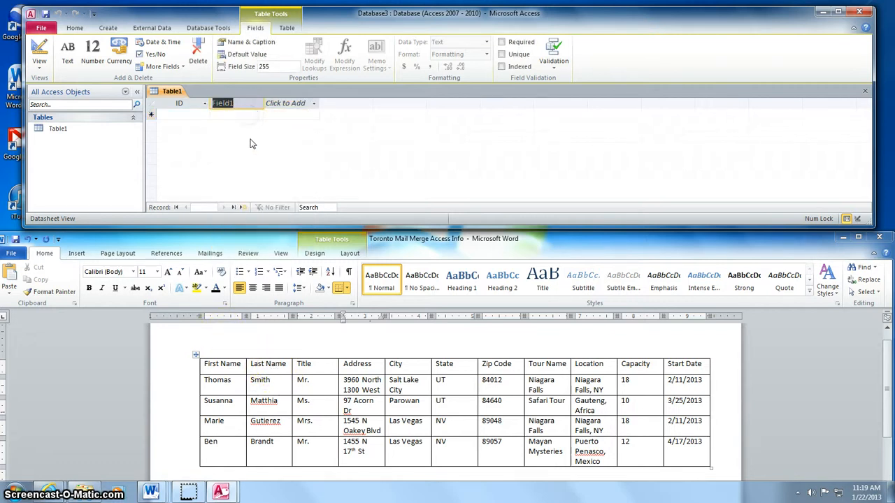
- Rename the ID field to First Name and Field1 to Last Name
right_click(181, 104)
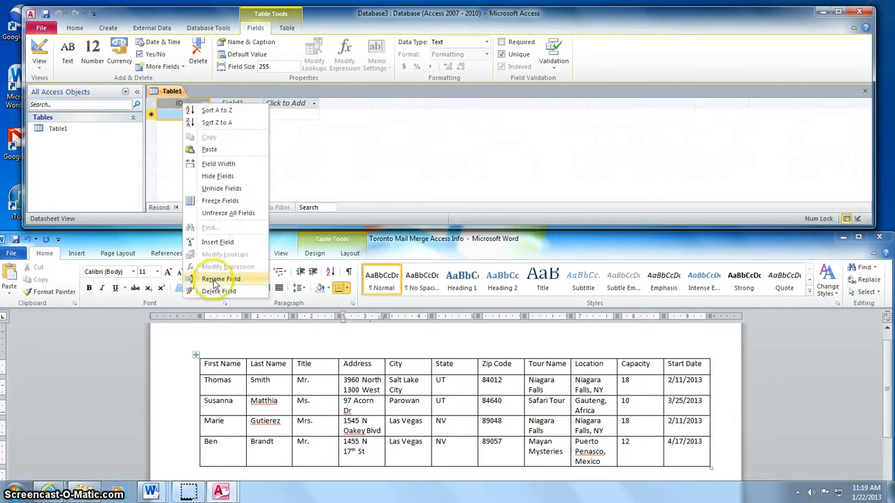
click(214, 243)
click(179, 95)
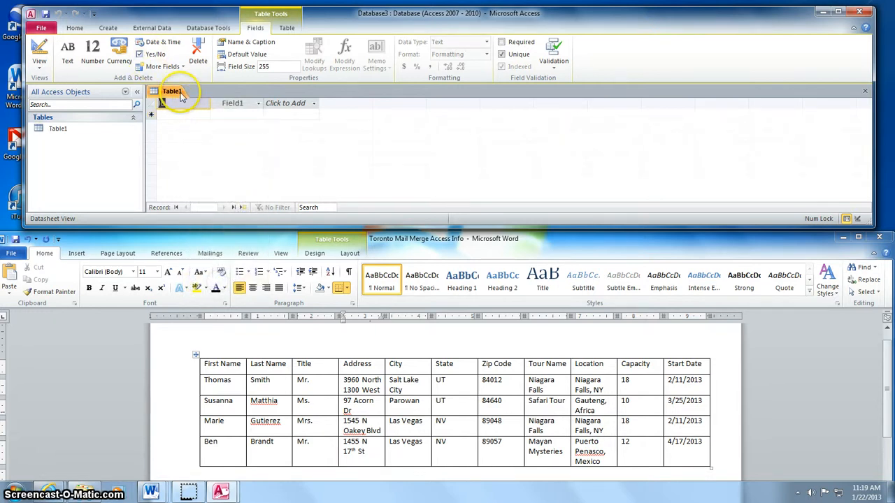
text(First Names)
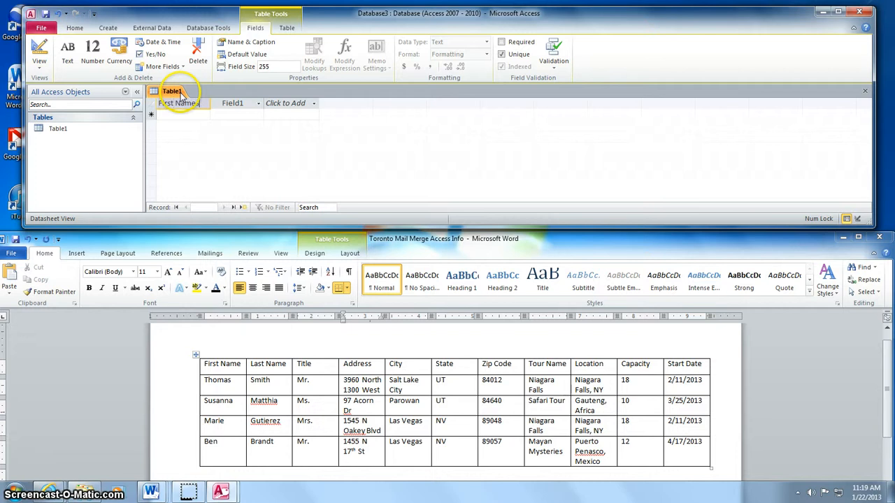
key(Return)
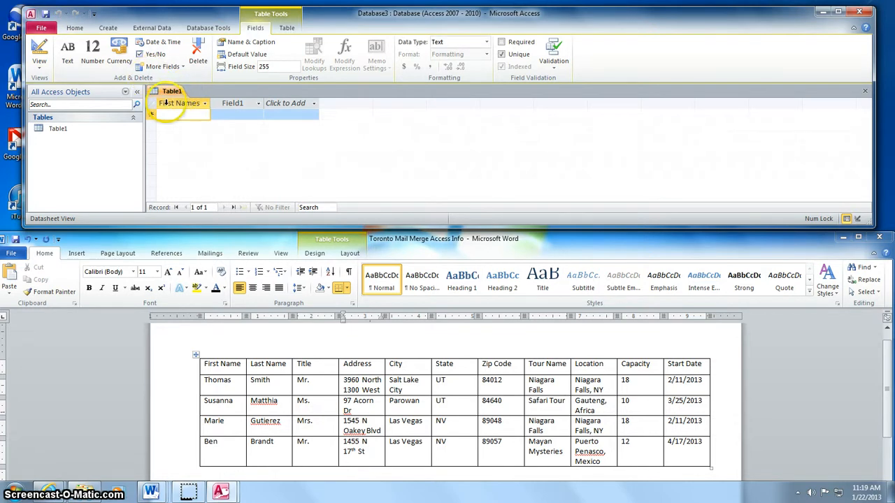
click(176, 104)
right_click(177, 105)
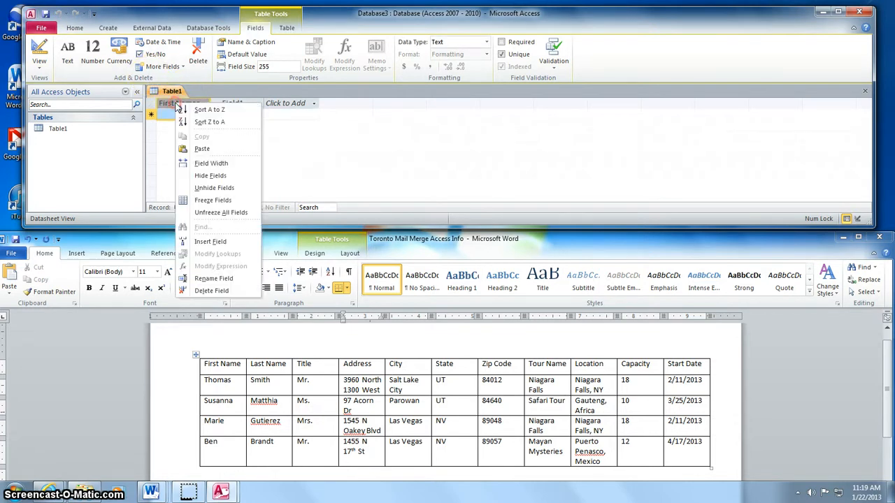
click(203, 278)
click(201, 104)
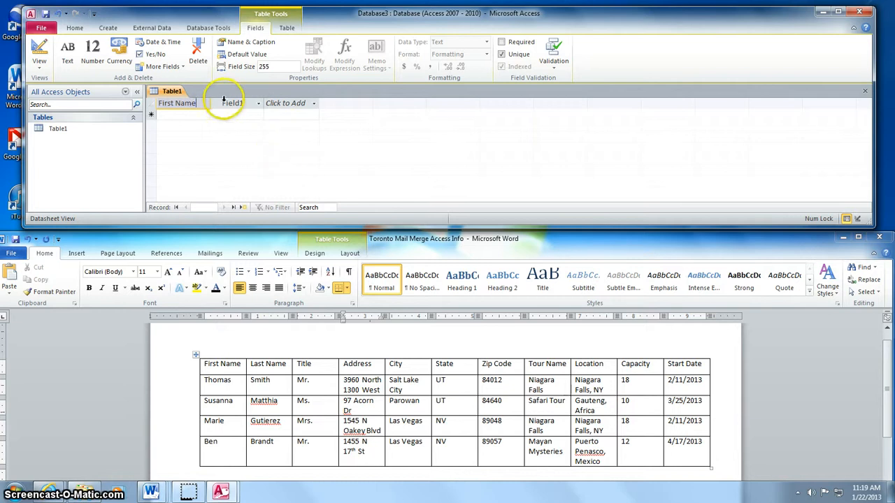
click(235, 103)
right_click(237, 104)
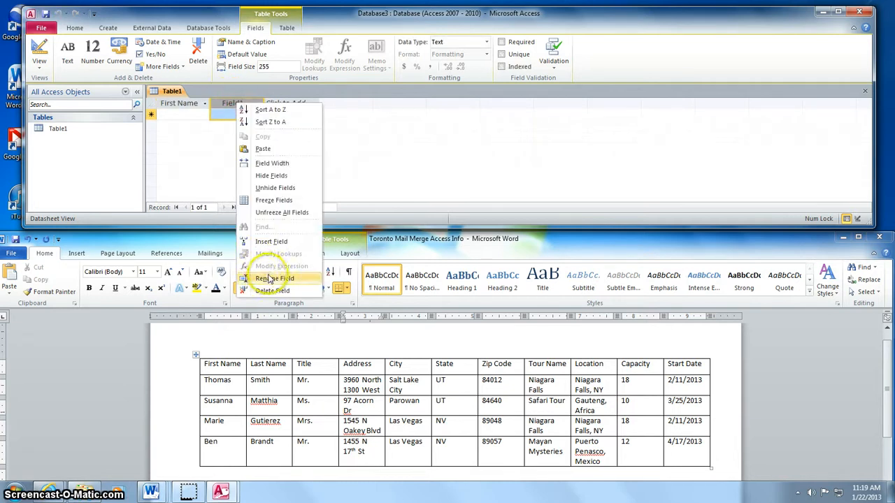
click(262, 278)
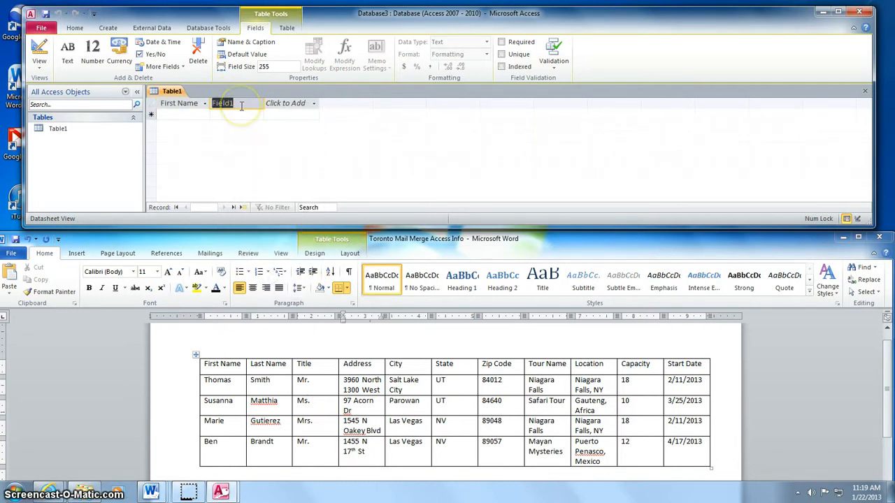
text(Last Name)
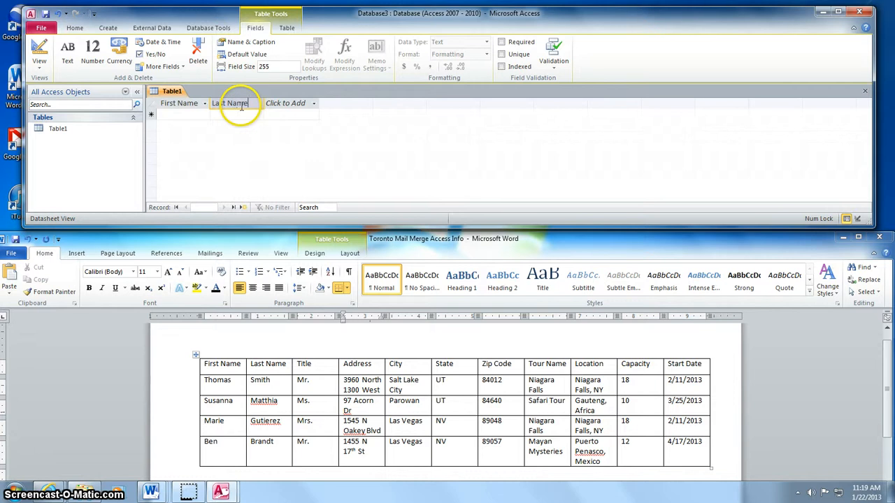
key(Return)
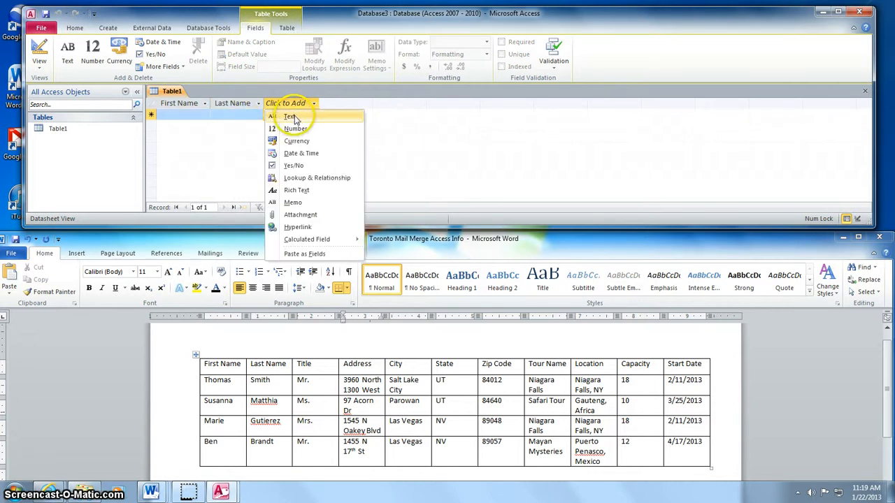
- Add Text fields named Title, Address, City and State
click(292, 117)
text(T)
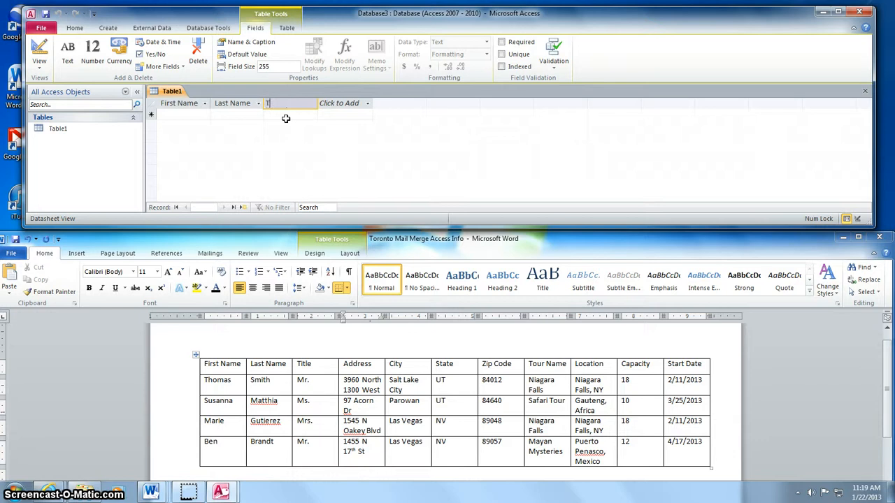
text(itle)
key(Return)
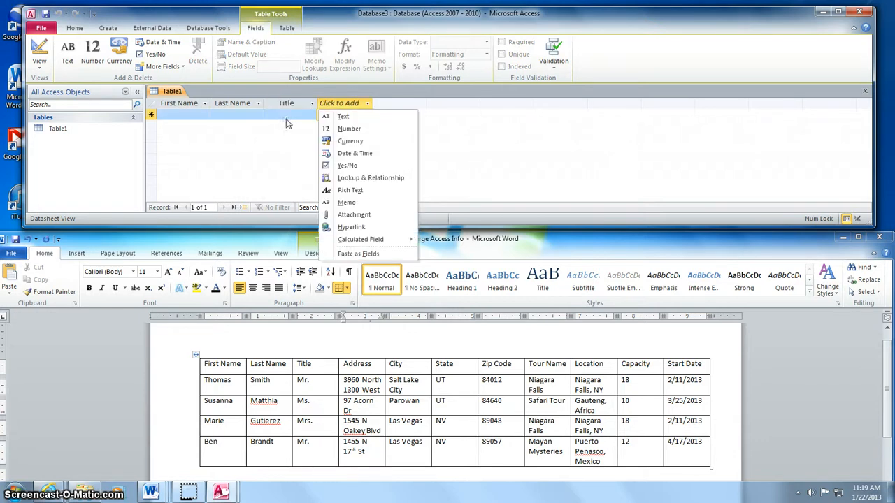
click(345, 116)
text(Ad)
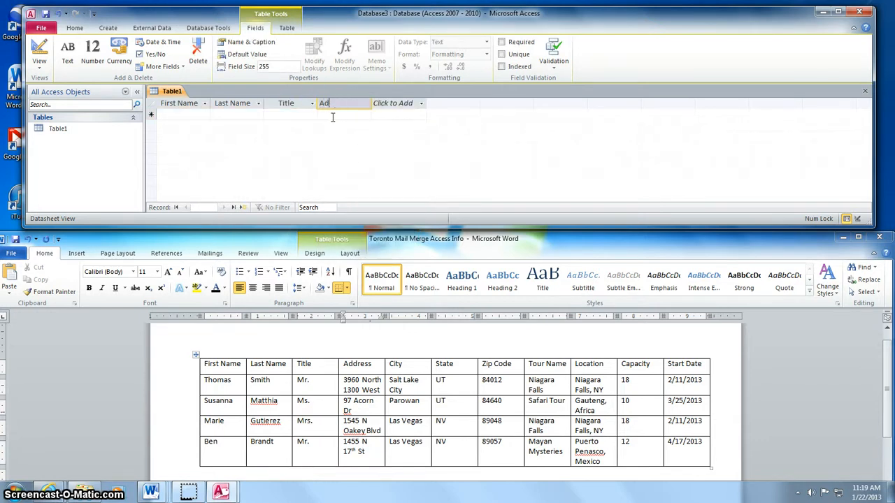
text(dress)
key(Return)
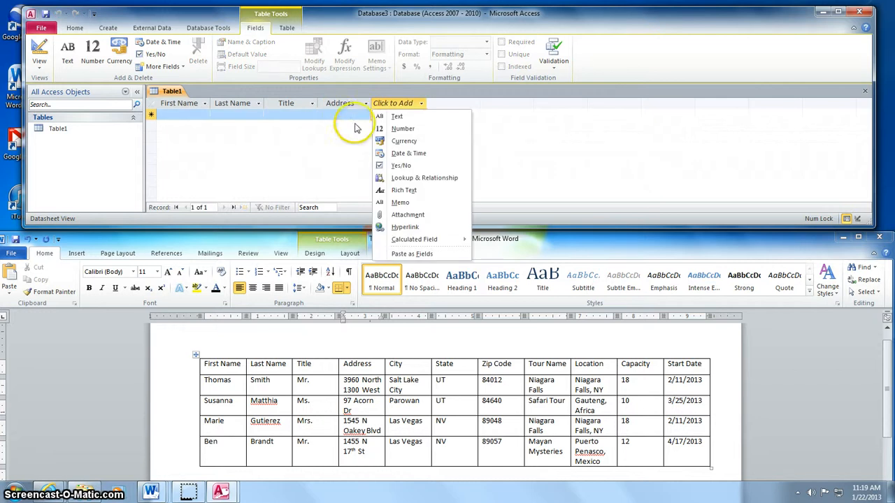
click(434, 116)
text(City)
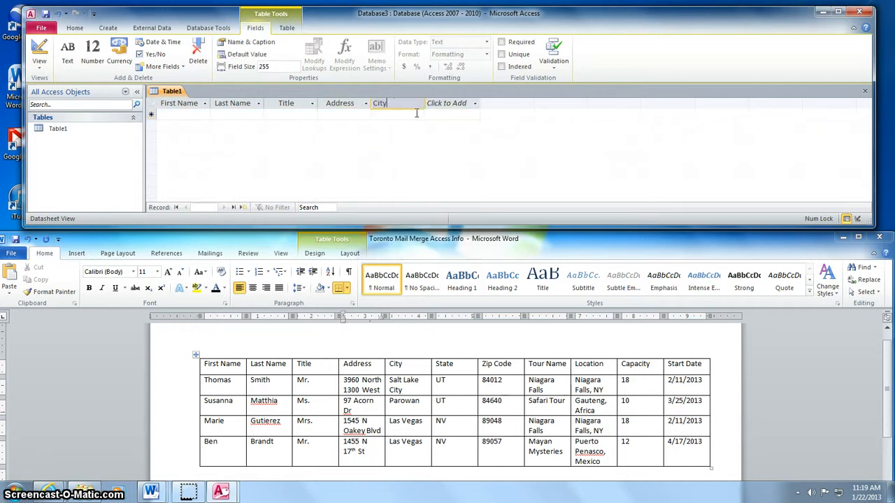
key(Return)
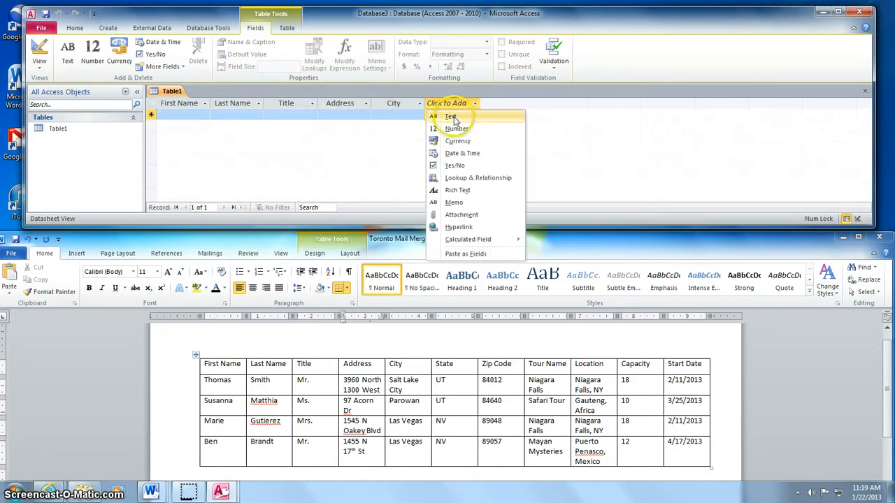
click(452, 117)
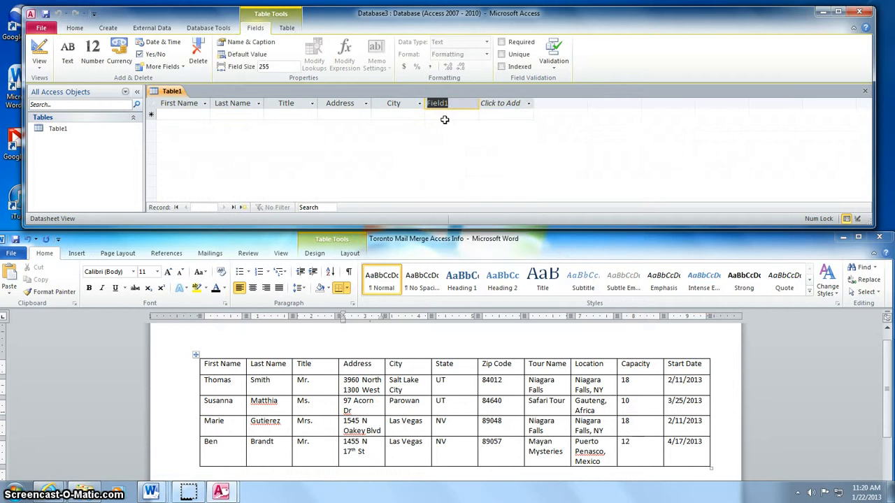
key(Return)
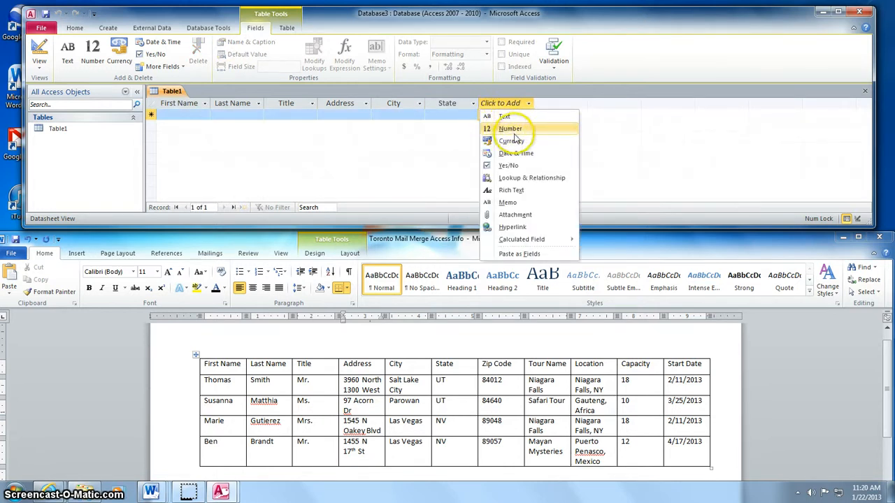
- Add a Number field Zip Code and Text fields Tour Name and Location
click(504, 131)
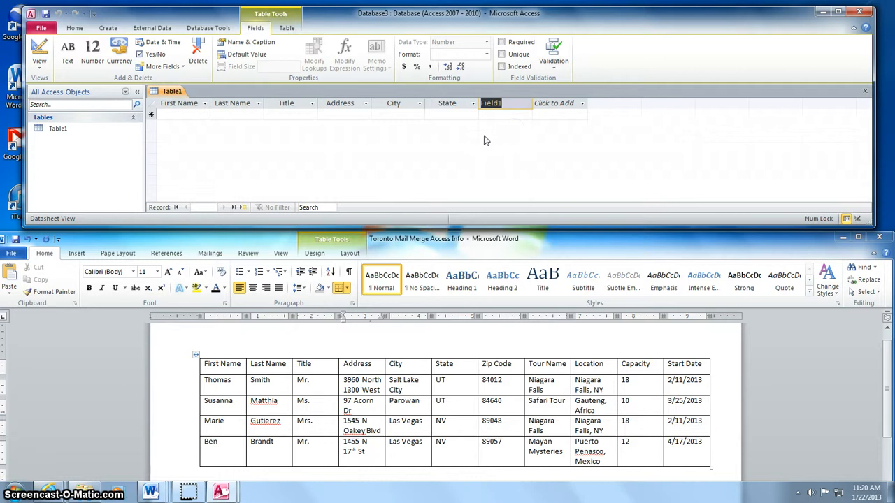
text(Zip Code)
key(Return)
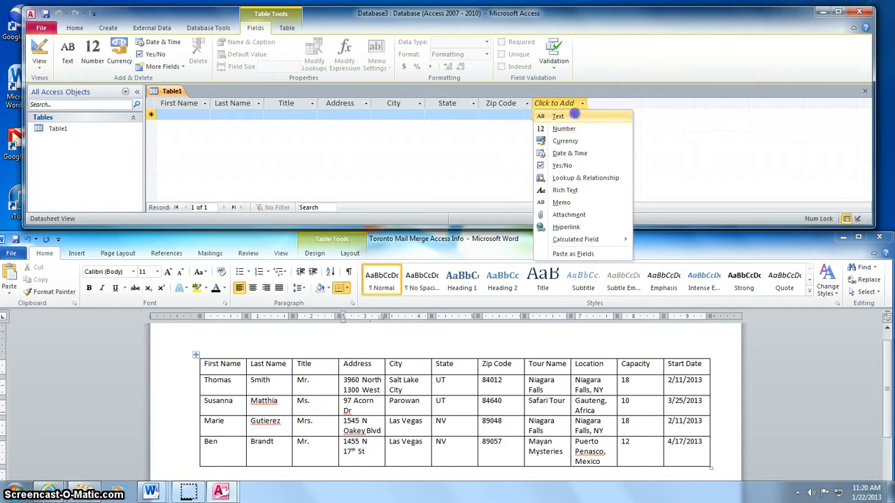
click(573, 114)
text(Tour)
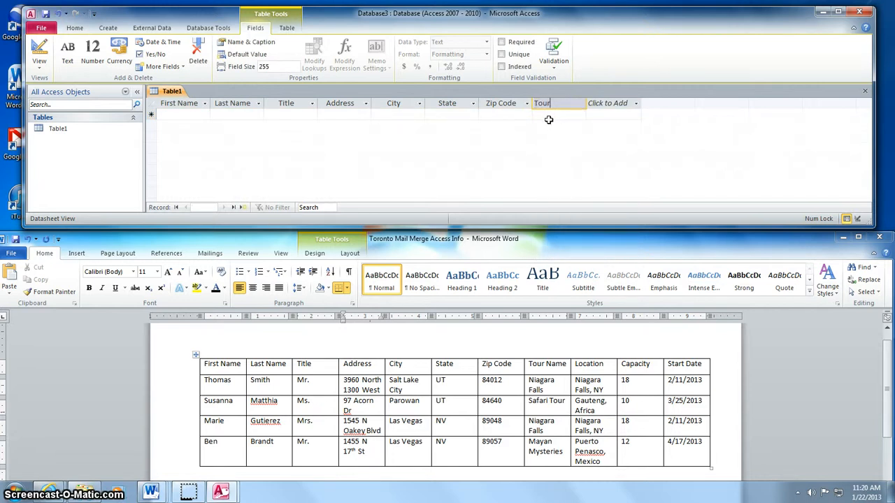
text( Name)
key(Return)
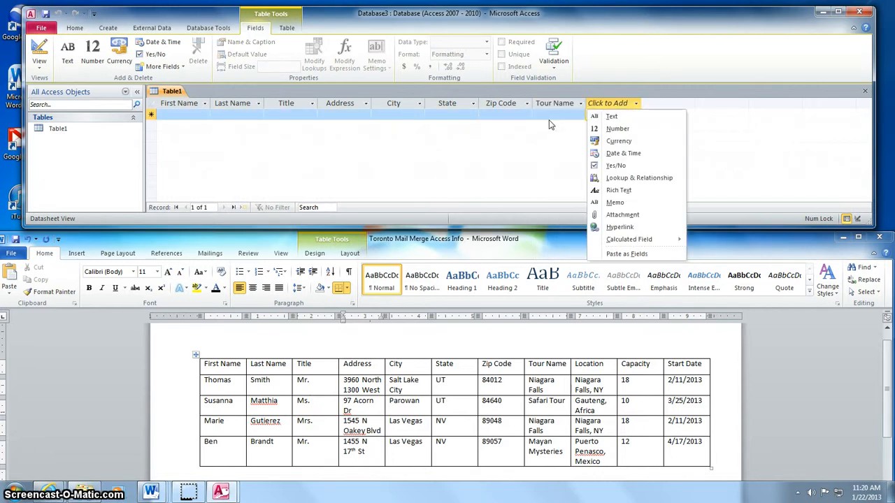
click(603, 114)
text(Location)
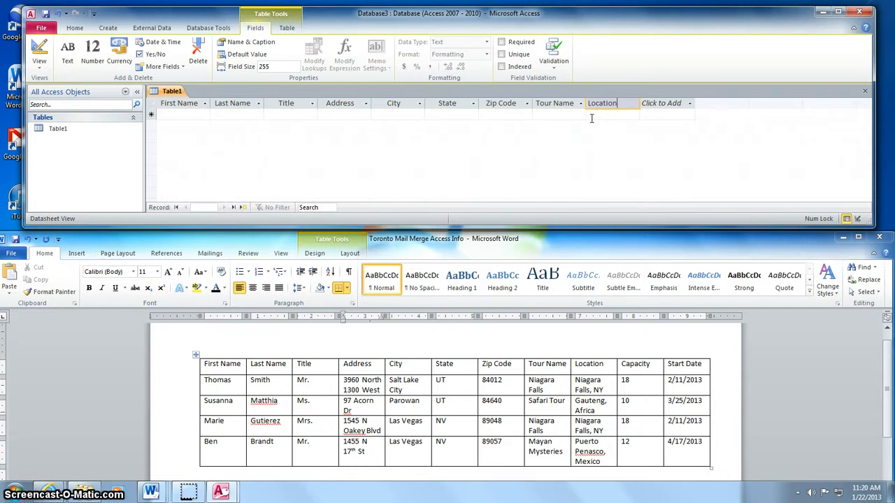
key(Return)
- Add a Number field Capacity and a Date & Time field Start Date
click(677, 133)
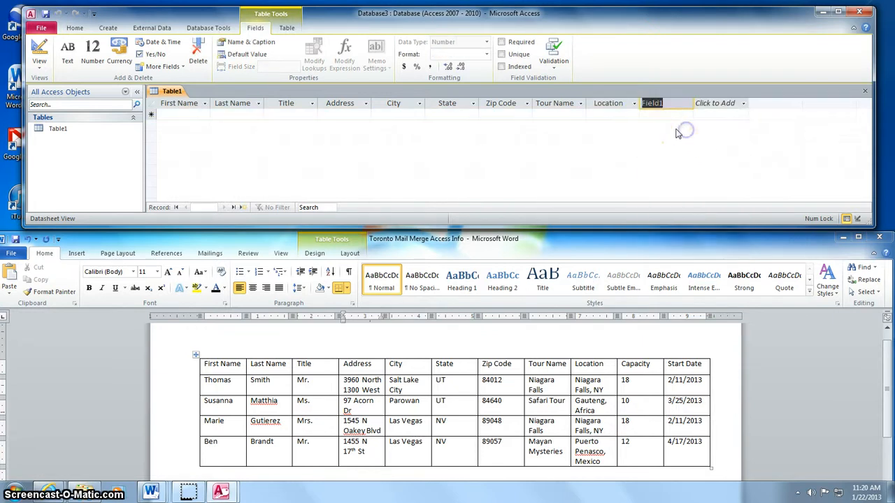
text(Capacity)
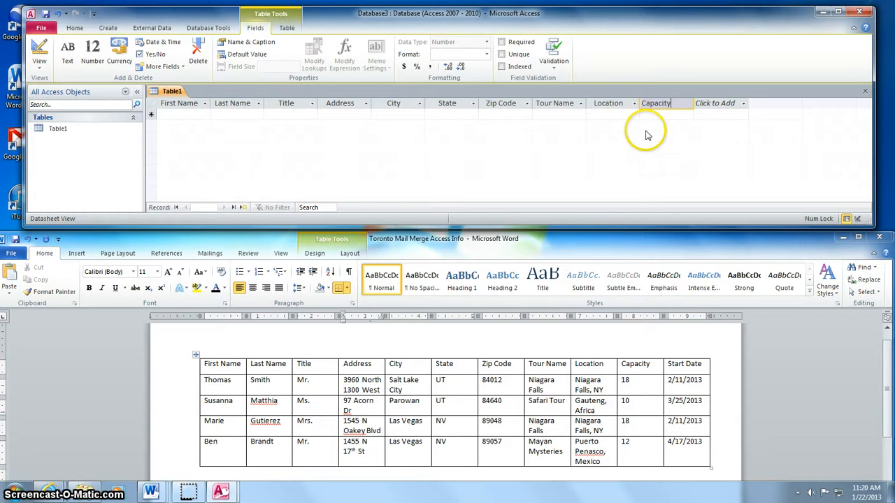
key(Return)
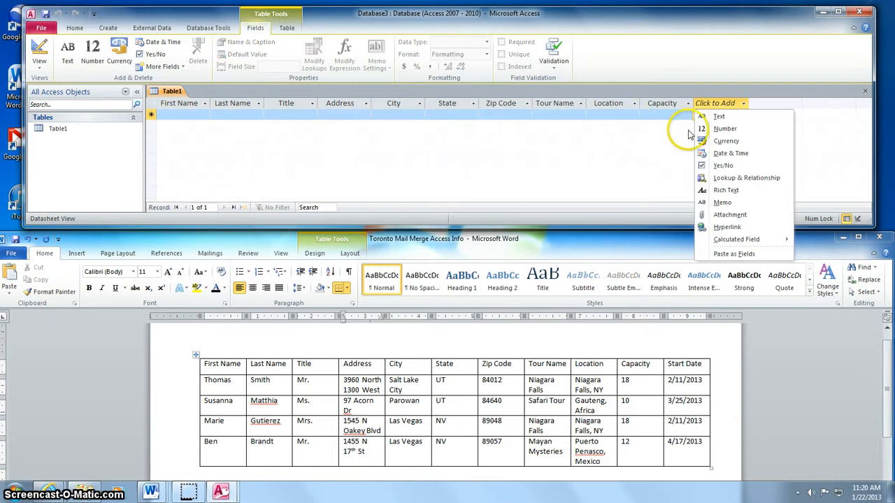
click(750, 153)
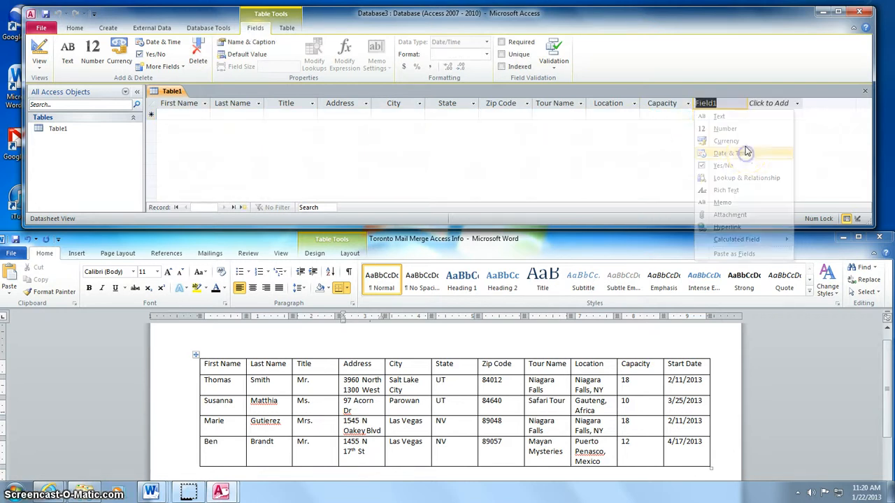
text(Start Date)
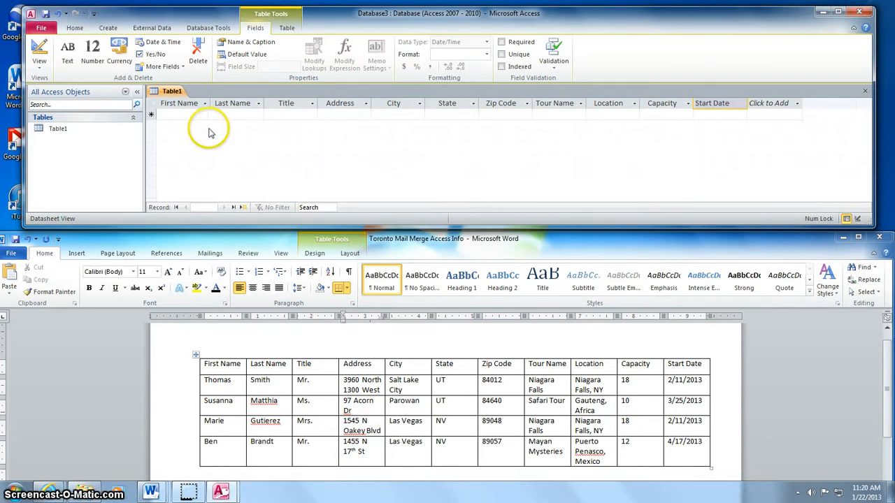
click(177, 115)
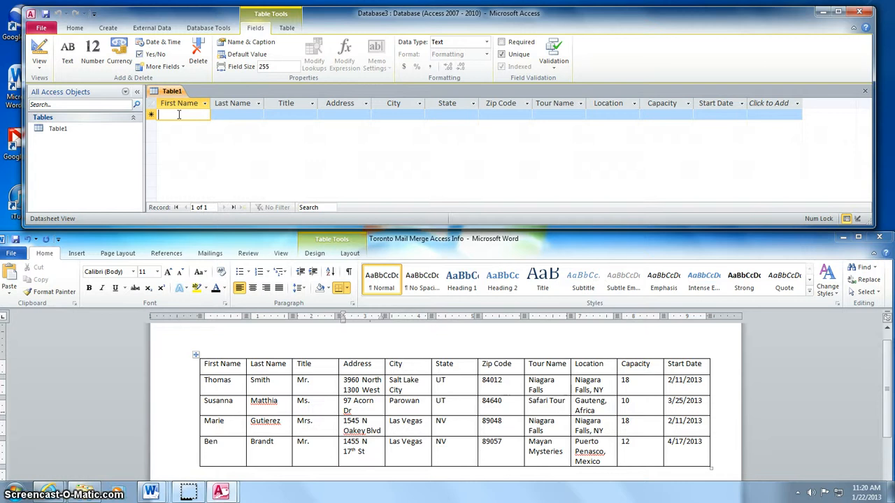
- Enter the first client's first name, last name, street address and city
text(Thomas)
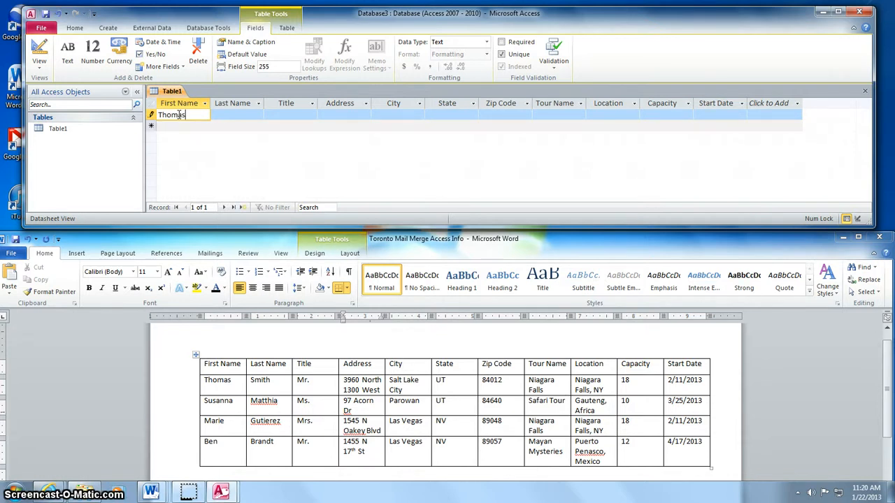
key(Tab)
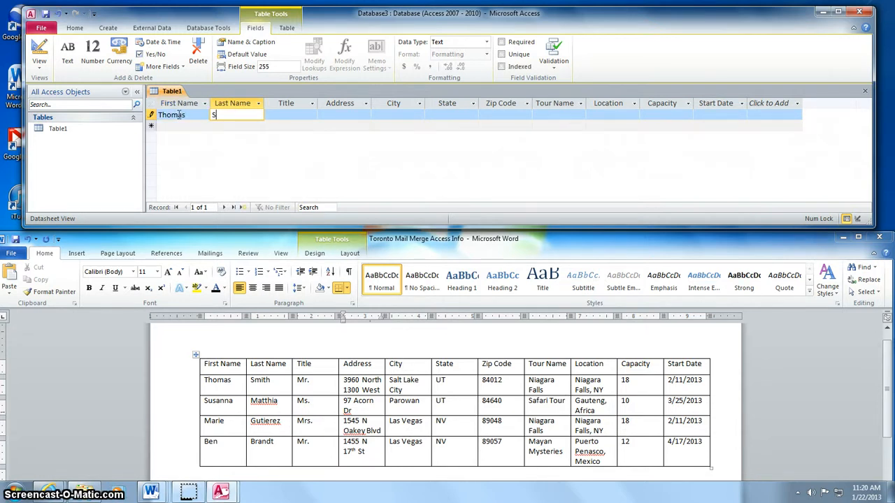
text(Smith)
key(Tab)
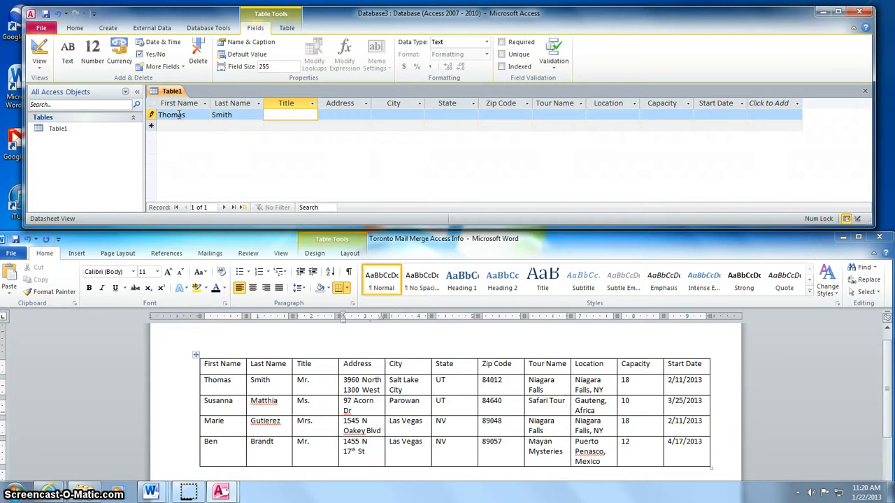
key(Tab)
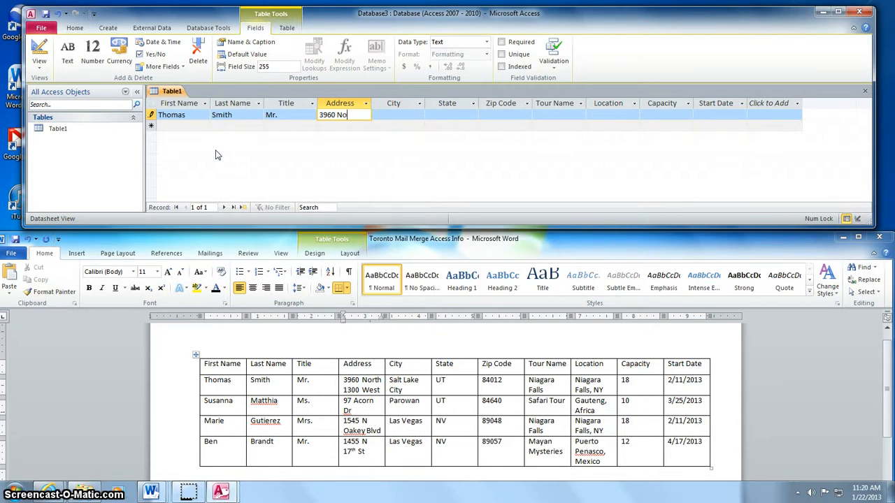
text(3960 Norht)
key(BackSpace)
key(BackSpace)
text(th 1300 West)
key(Tab)
text(Salt)
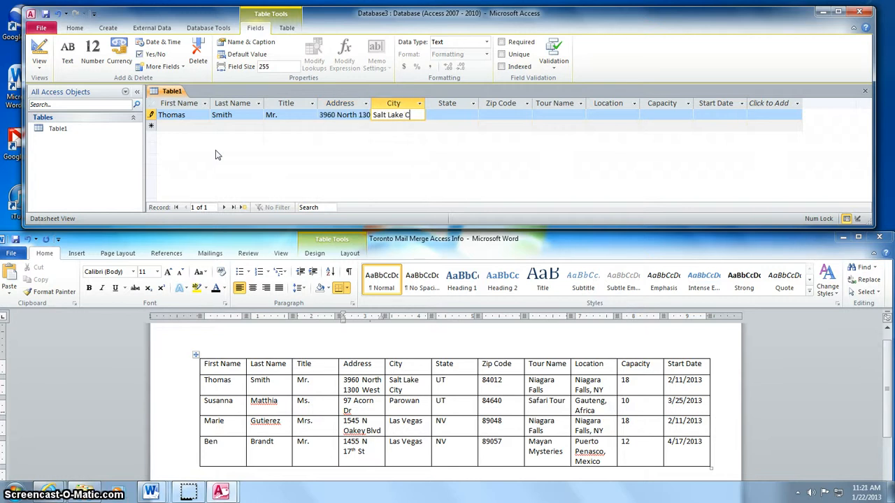
key(Tab)
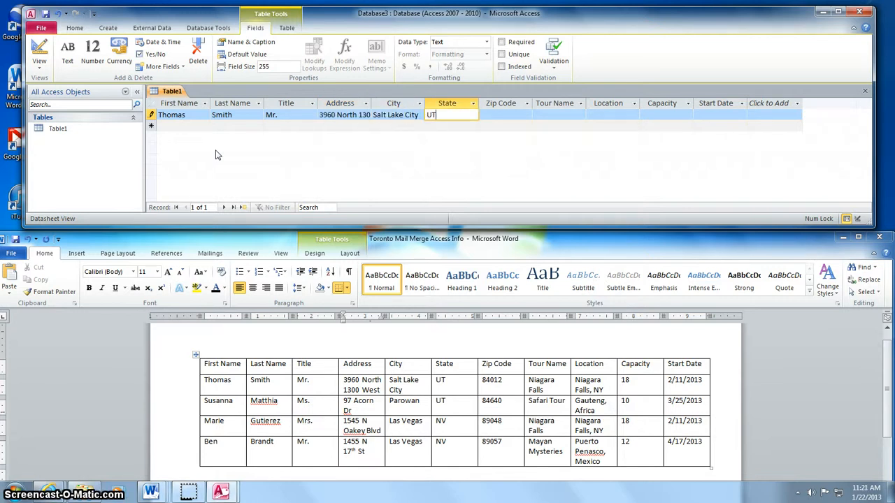
- Fill in the client's zip code, tour name Niagara Falls and location Niagara Falls, NY
key(Tab)
text(84)
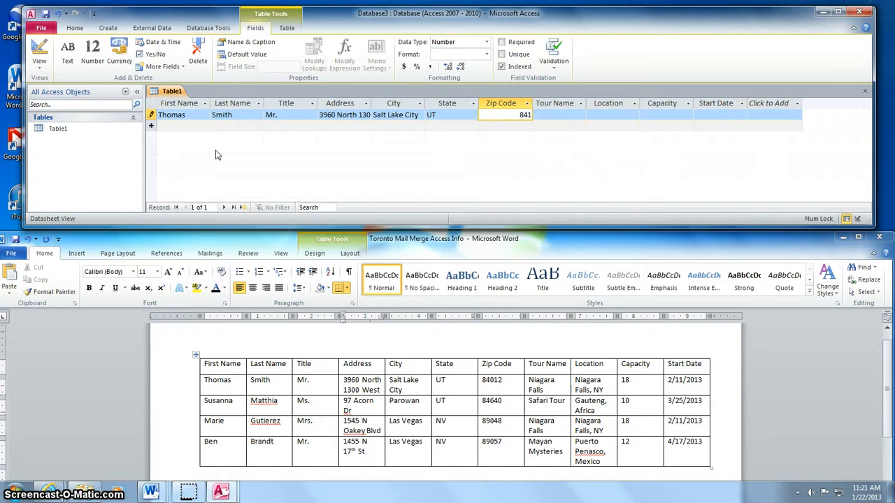
text(012)
key(Tab)
text(Nia)
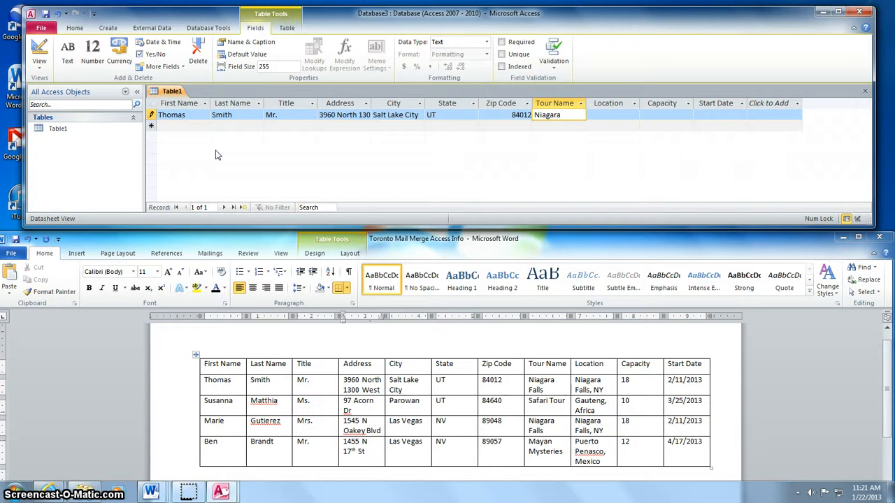
text(gara Falls)
key(Tab)
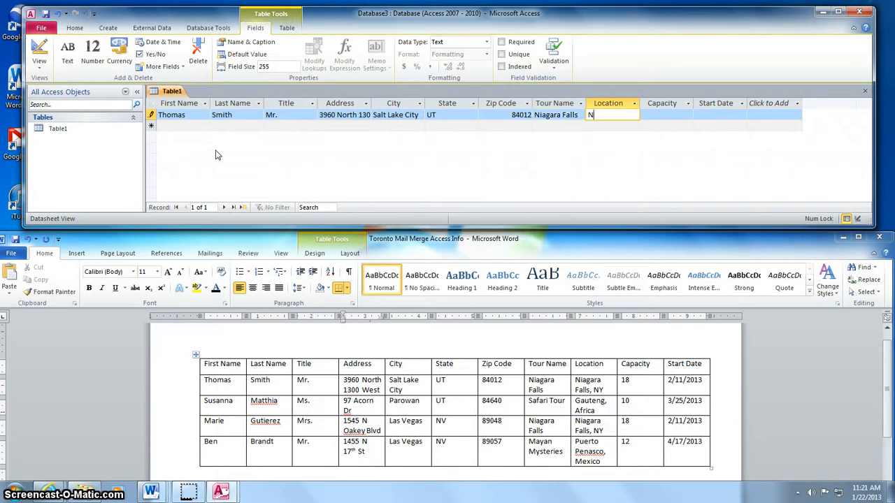
text(Niagara Fa)
text(lls, NY)
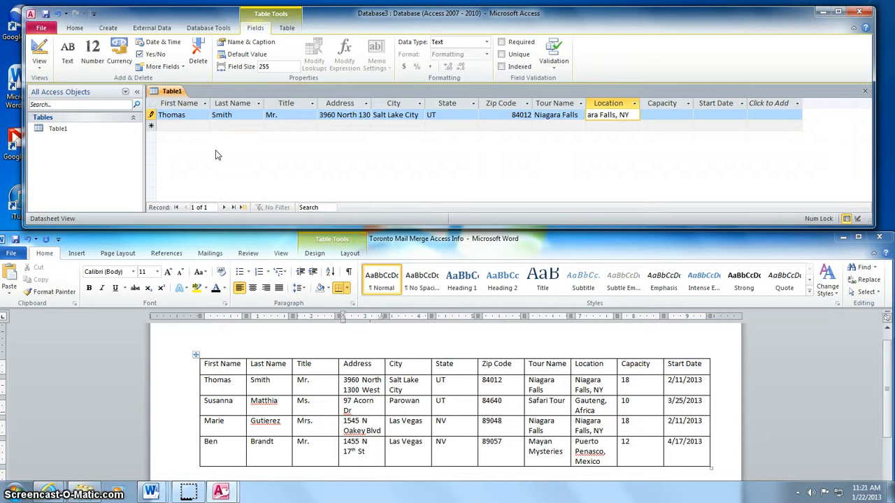
key(Tab)
key(Tab)
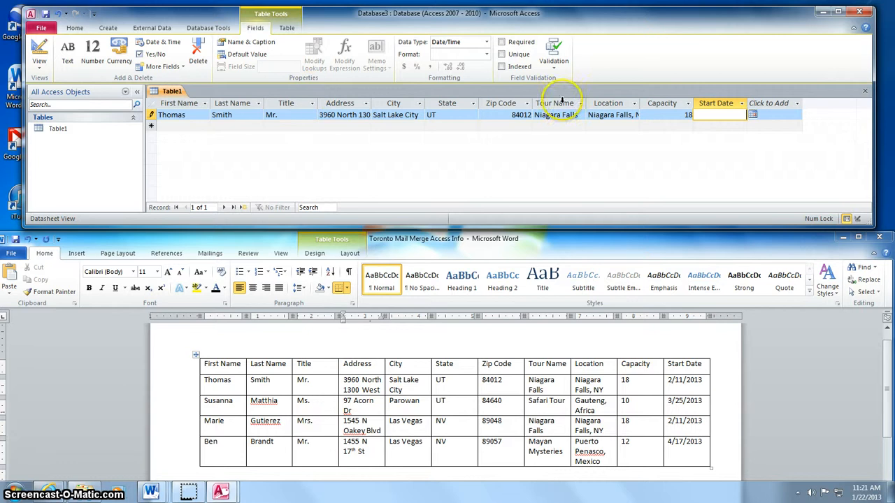
- Set the record's Start Date to 2/11/2013 and commit the row
click(753, 114)
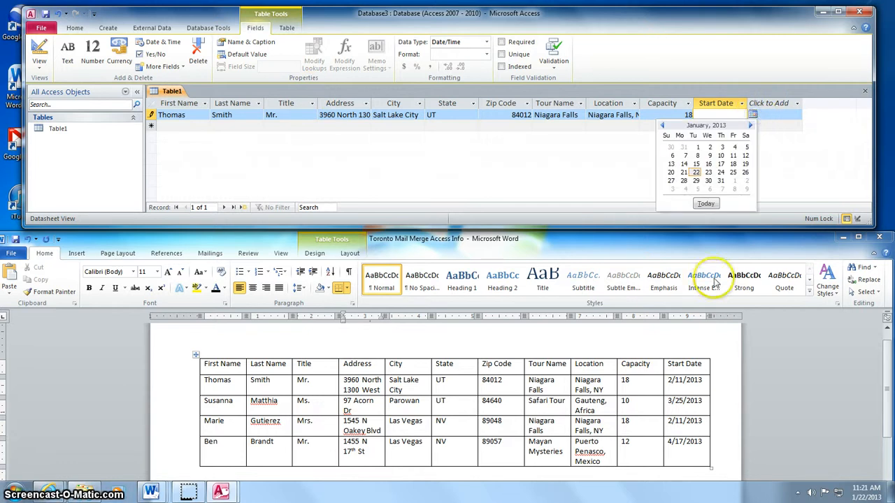
click(750, 125)
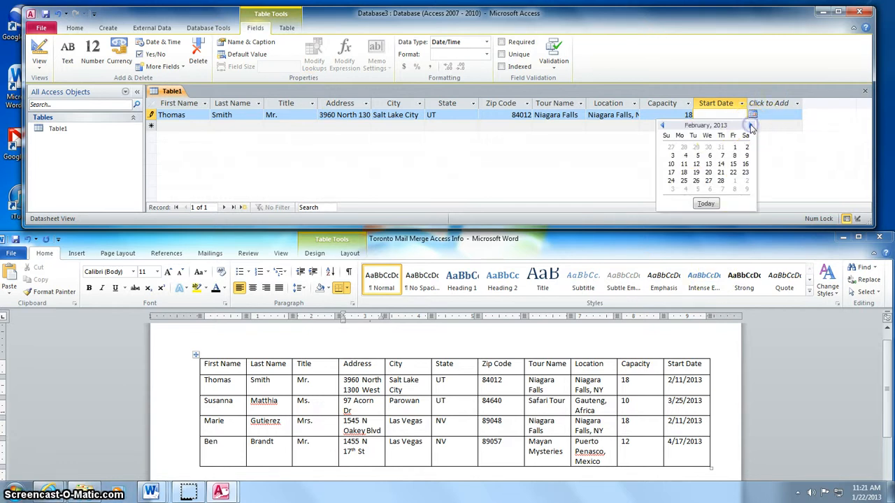
click(684, 165)
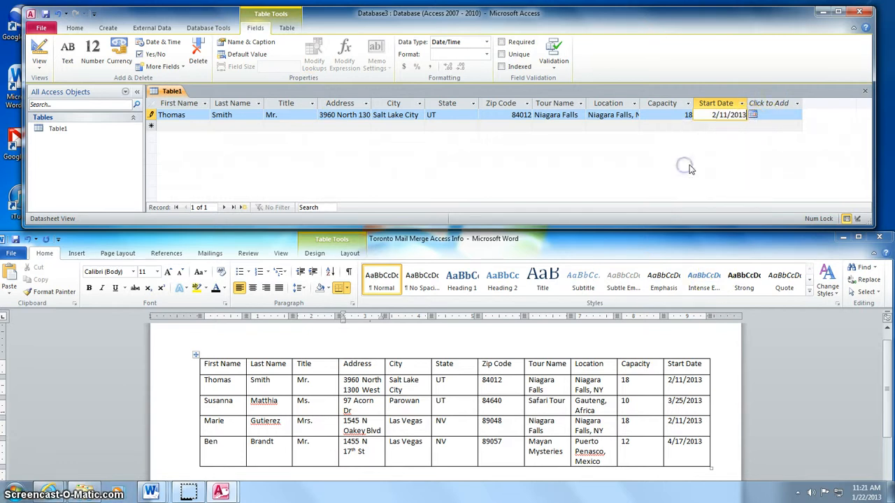
click(714, 115)
drag(713, 115, 760, 114)
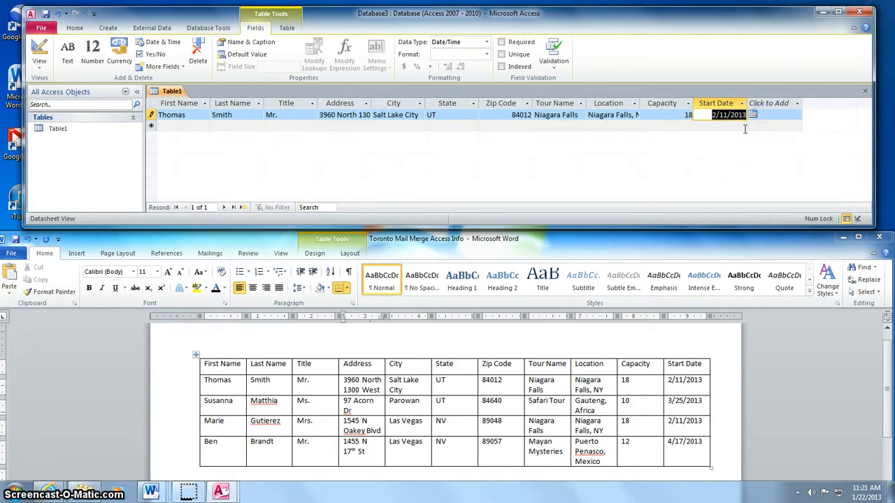
key(Delete)
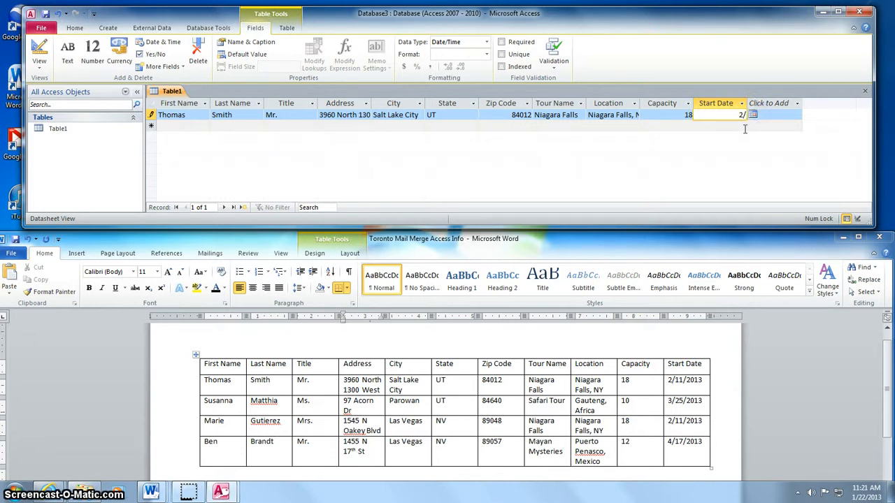
text(2/11/2013)
click(193, 129)
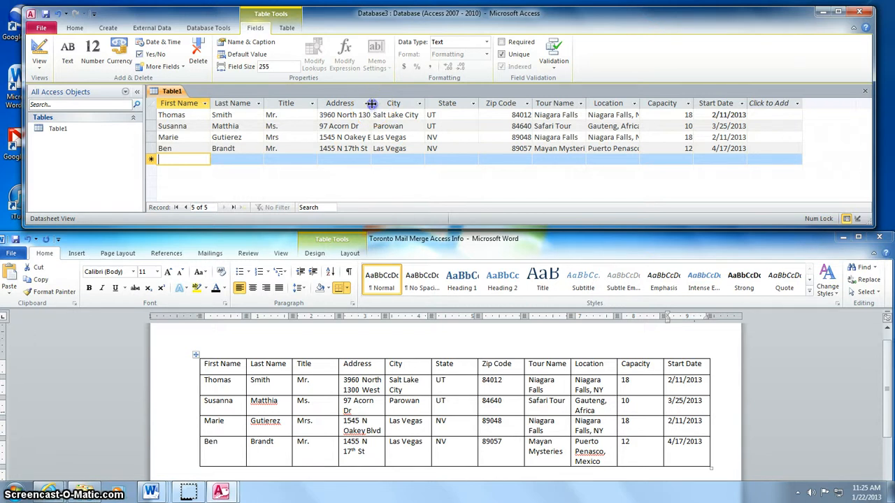
- Widen the Address and Tour Name columns so full entries like 'Mayan Mysteries' show
drag(371, 103, 407, 104)
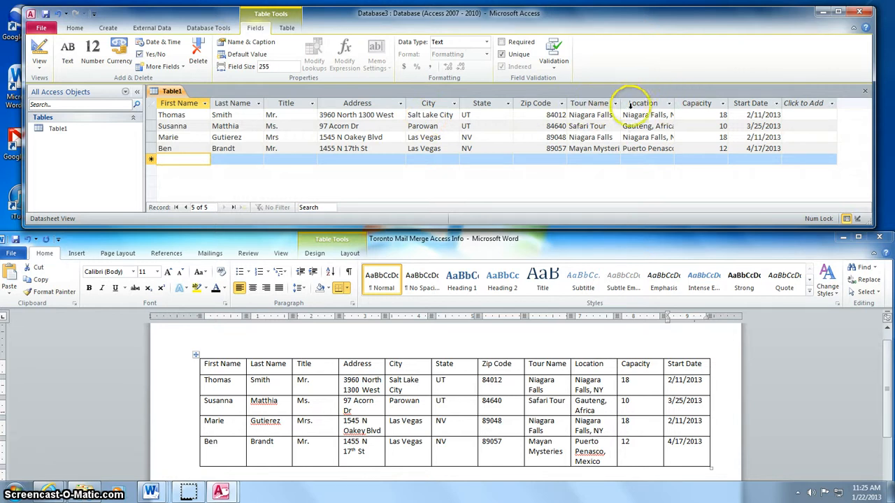
drag(621, 103, 738, 104)
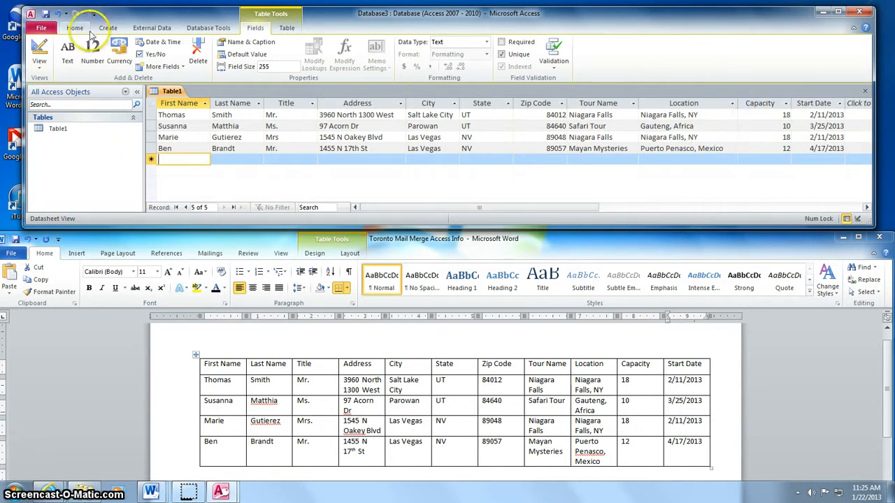
- Start Save Database As, closing open objects and saving the table as Toronto Mail Merge
click(51, 30)
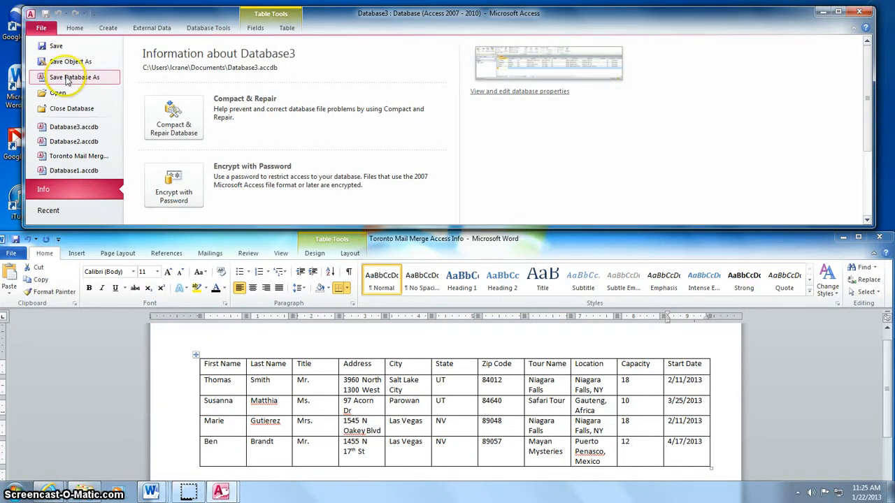
click(67, 78)
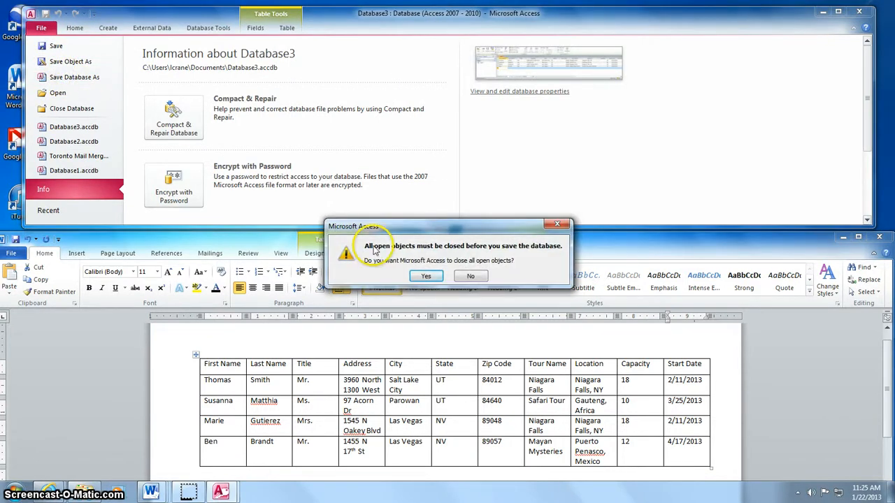
click(424, 277)
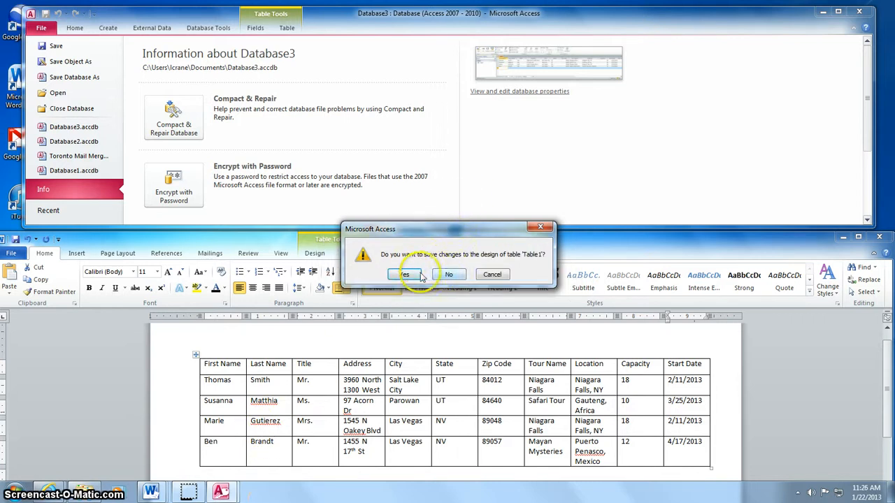
click(409, 275)
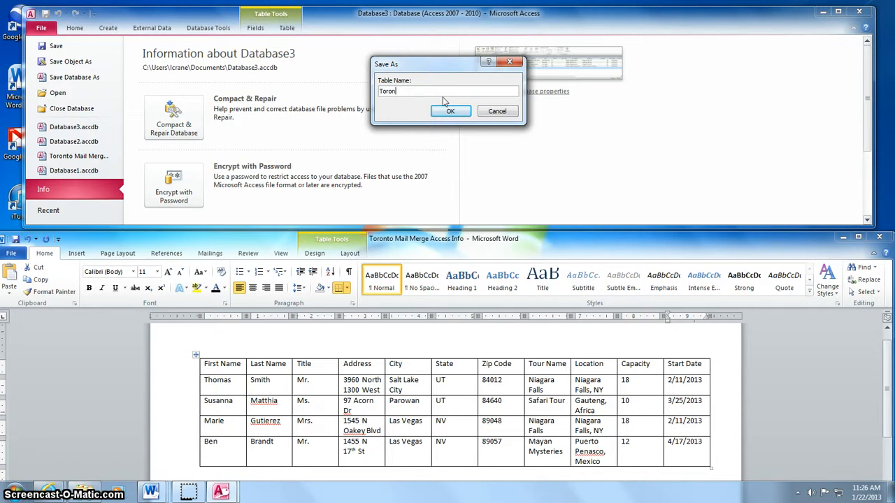
text(Toronto Mail Merge)
click(453, 111)
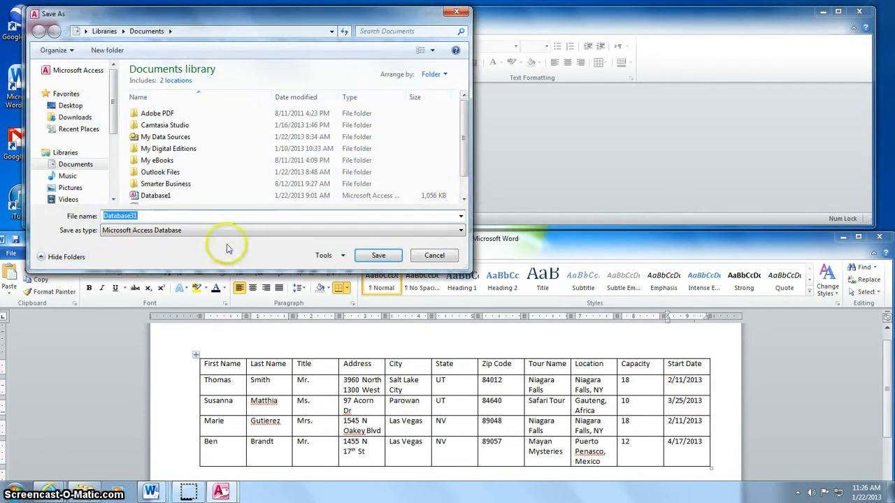
- Save the database file on the Desktop as Toronto Mail Merge
text(Toron)
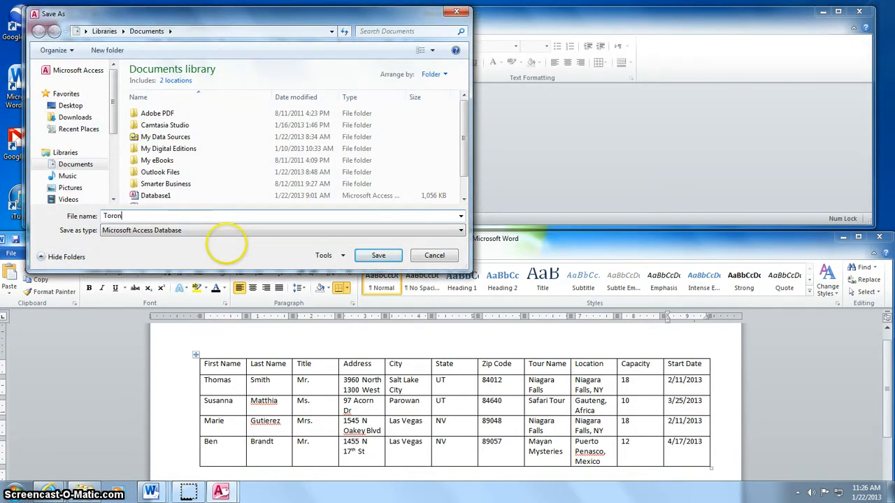
text(to Mail Merge)
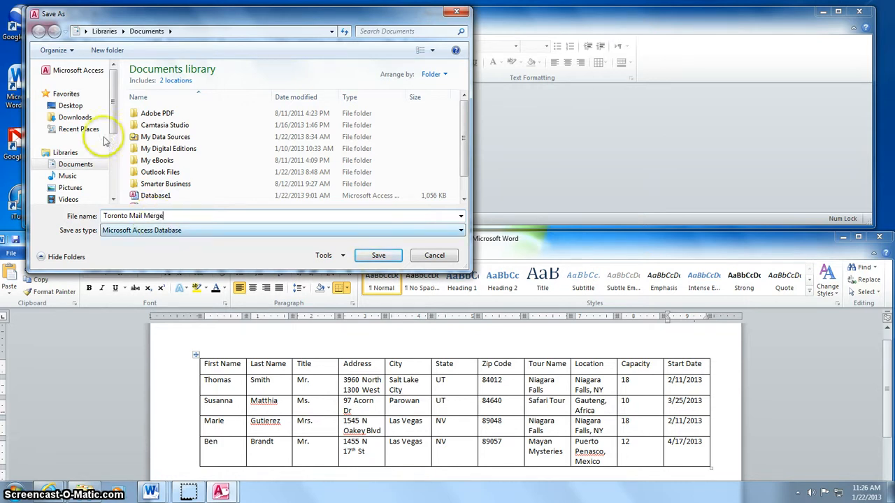
click(87, 105)
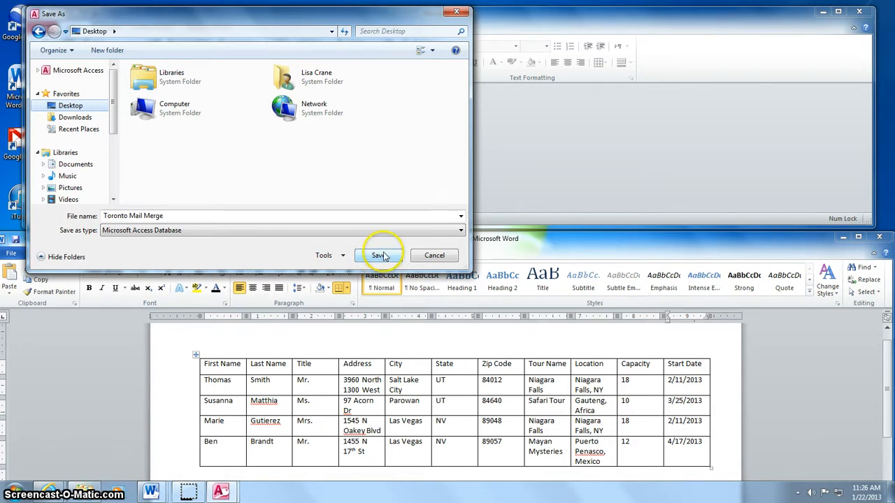
click(383, 255)
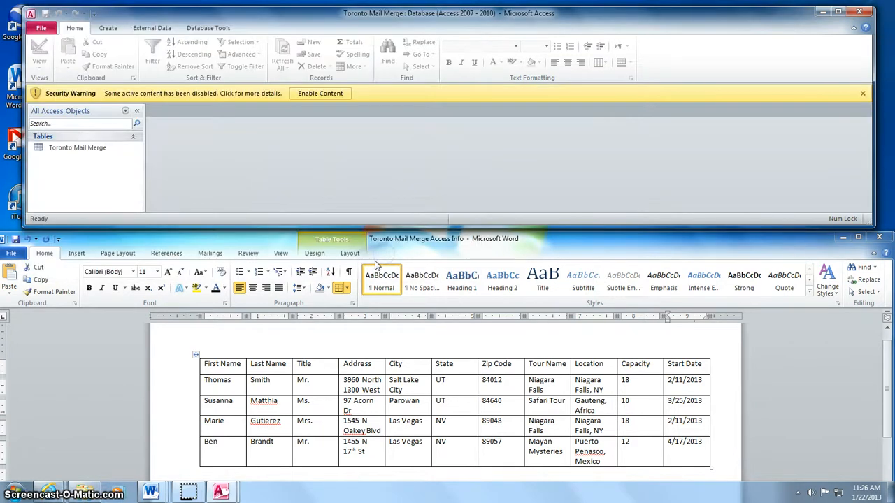
- Enable the database content, close Access and the Word table, then open the Toronto Mail Merge Text letter
click(321, 94)
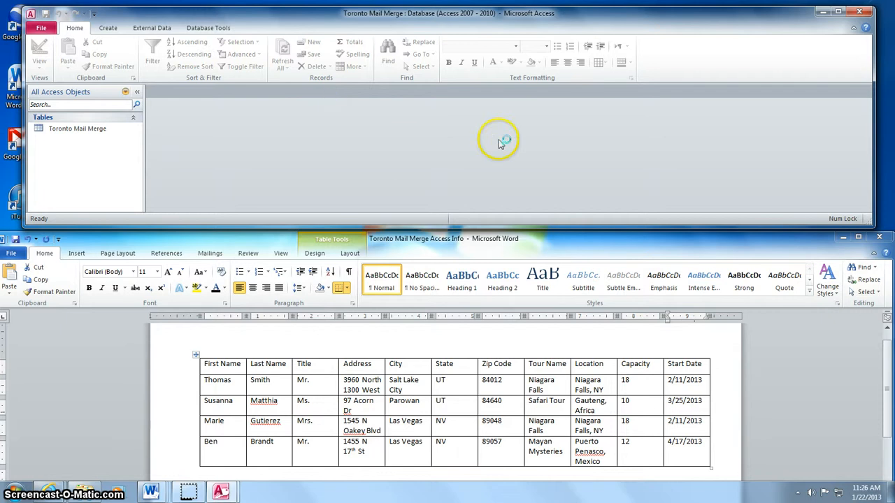
click(861, 12)
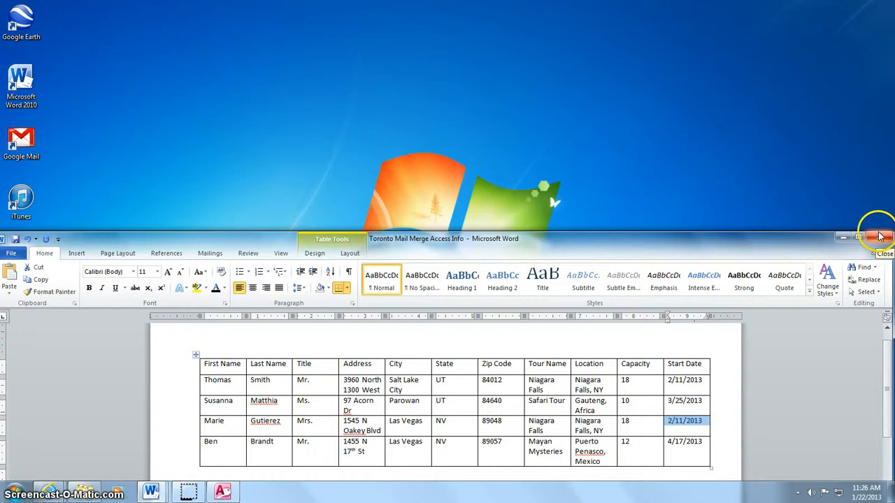
click(881, 239)
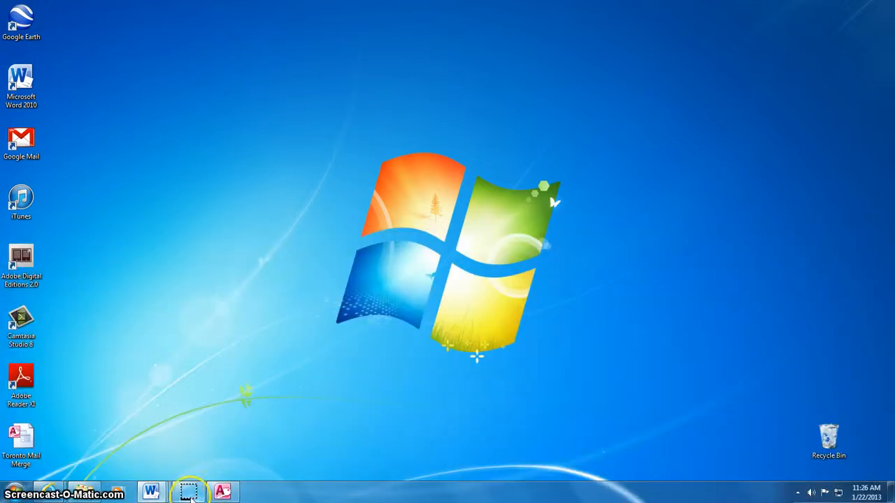
mouse_move(150, 496)
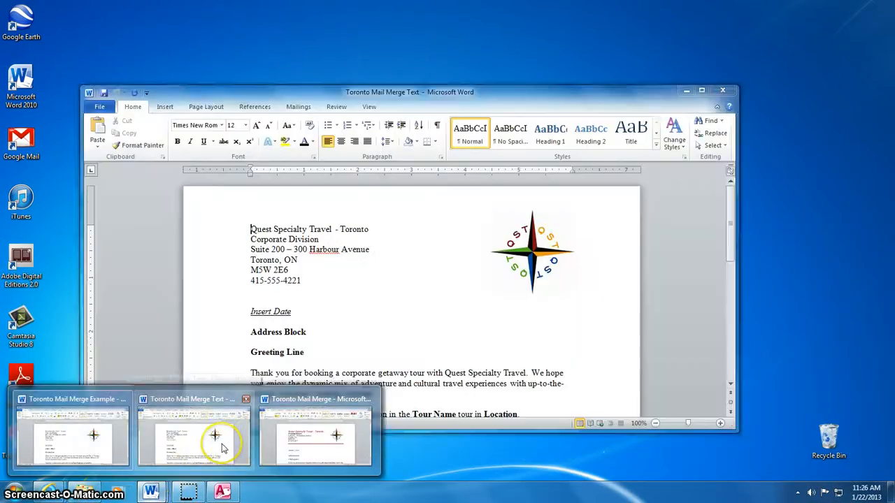
click(222, 446)
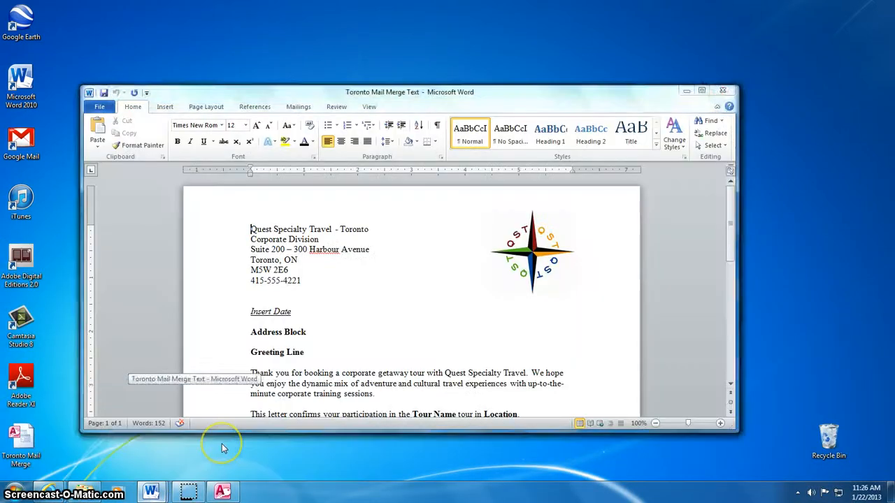
- Maximize the letter and replace Insert Date with an auto-updating January 22, 2013 date
click(702, 93)
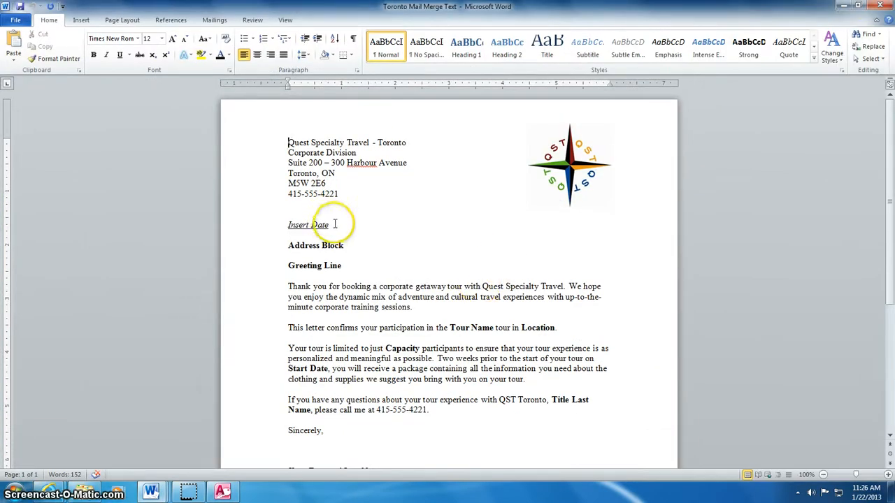
drag(335, 224, 282, 227)
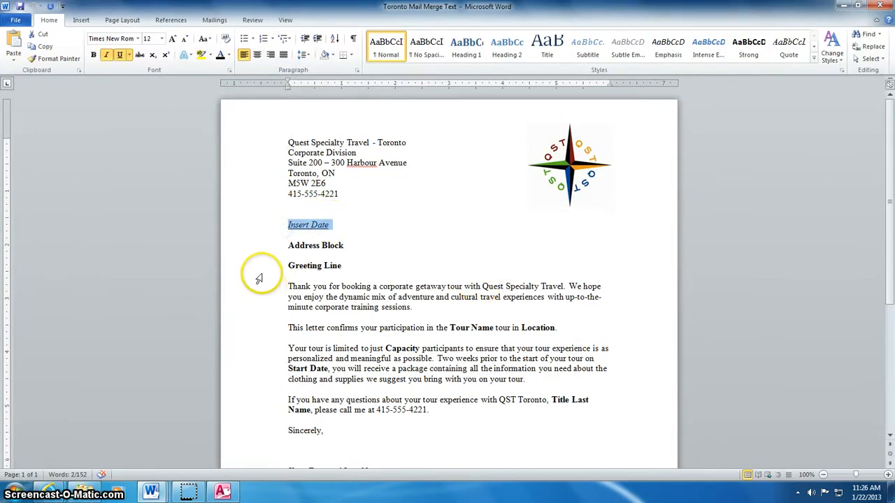
mouse_move(307, 232)
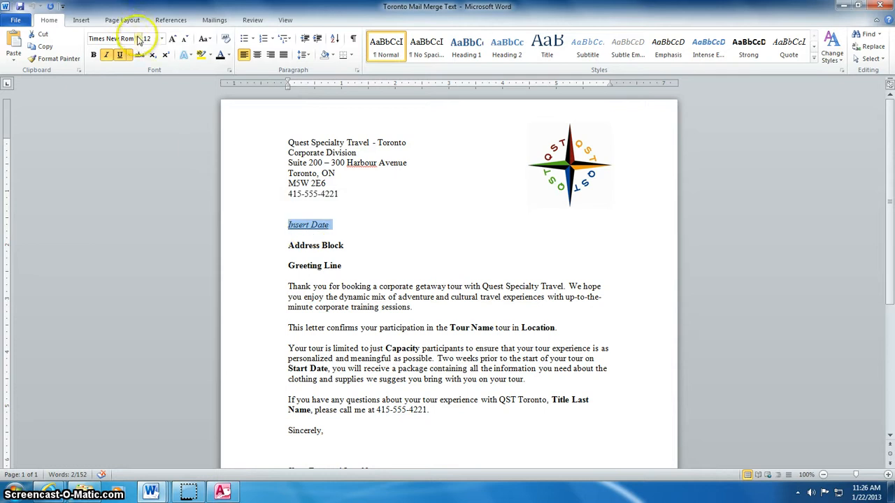
click(76, 22)
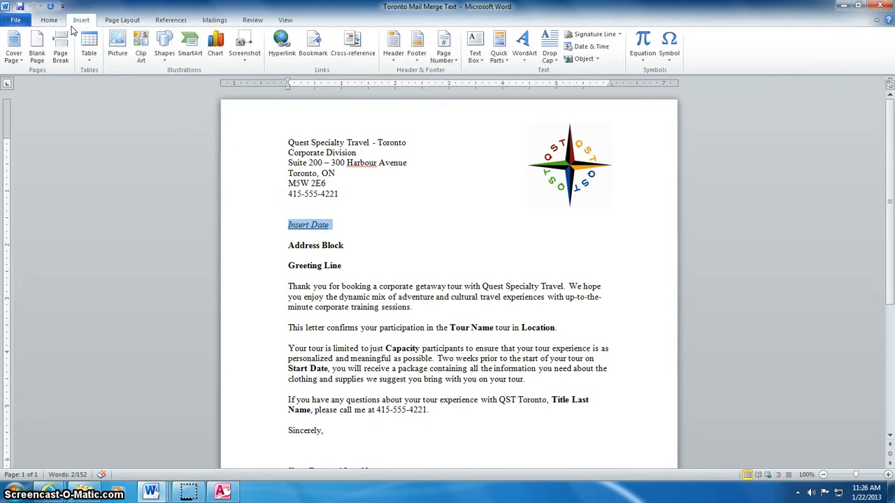
click(605, 48)
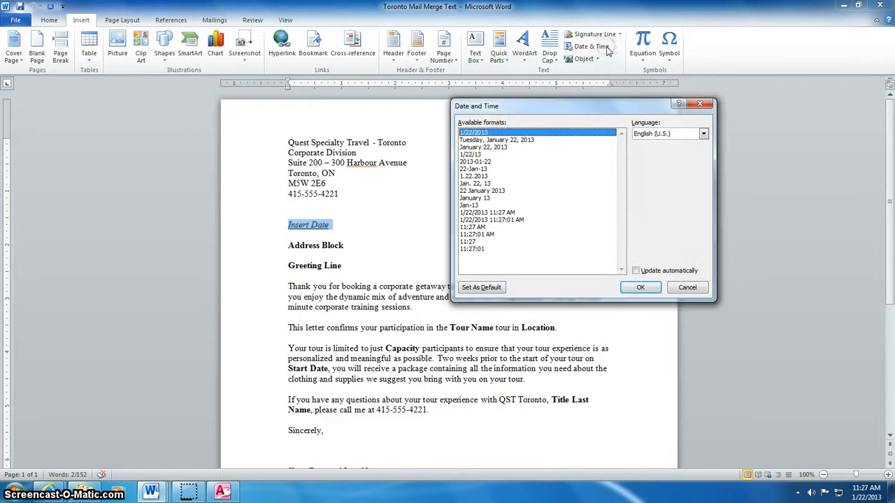
click(566, 135)
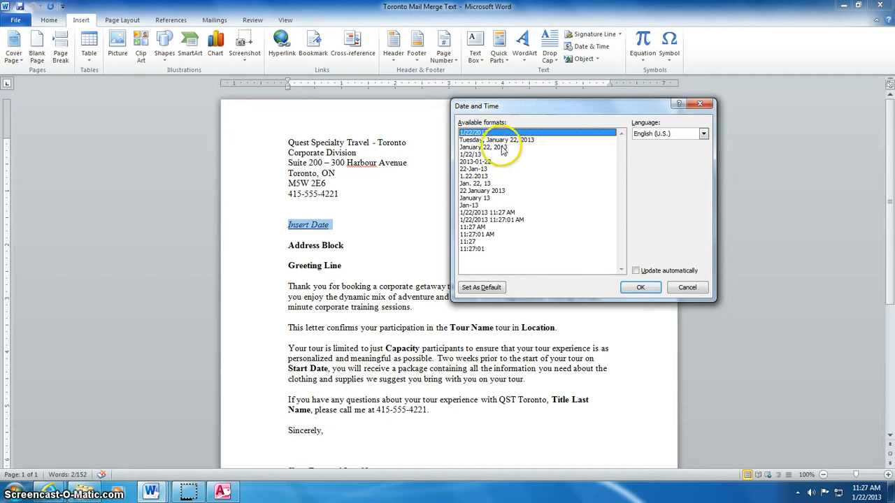
click(502, 148)
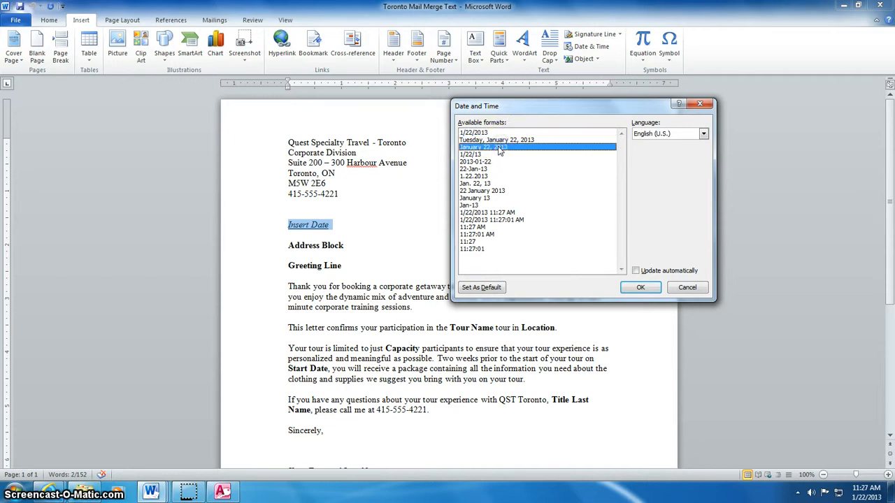
click(636, 272)
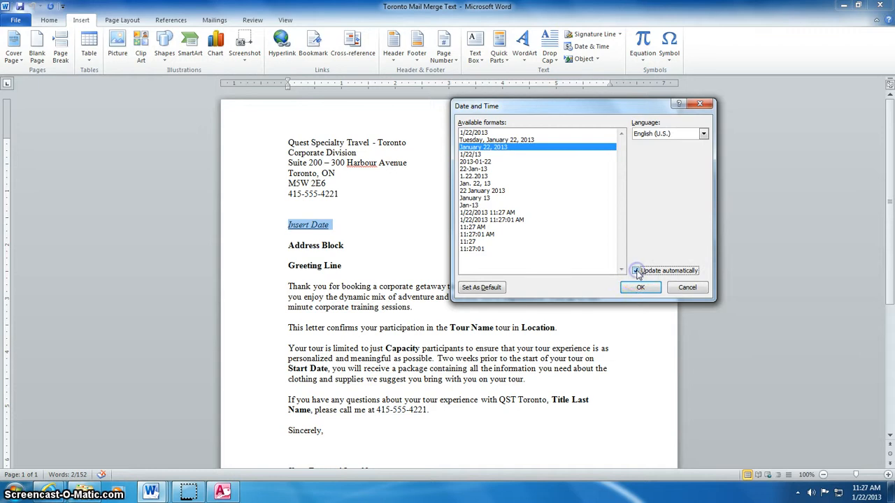
click(639, 288)
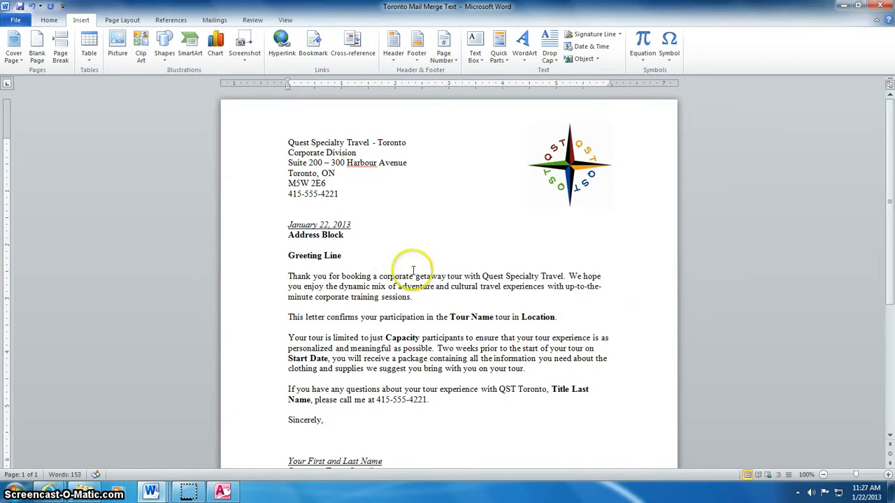
- Remove italics and underline from the date and add a blank line after it
drag(354, 225, 288, 225)
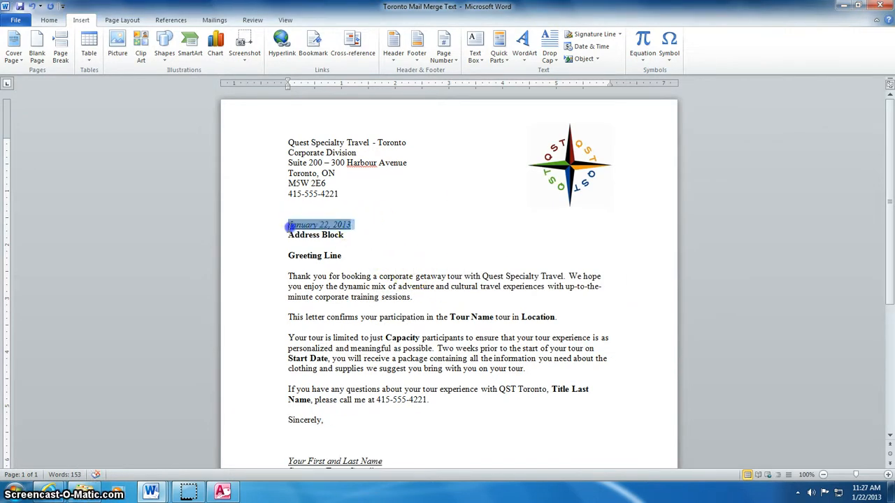
click(43, 20)
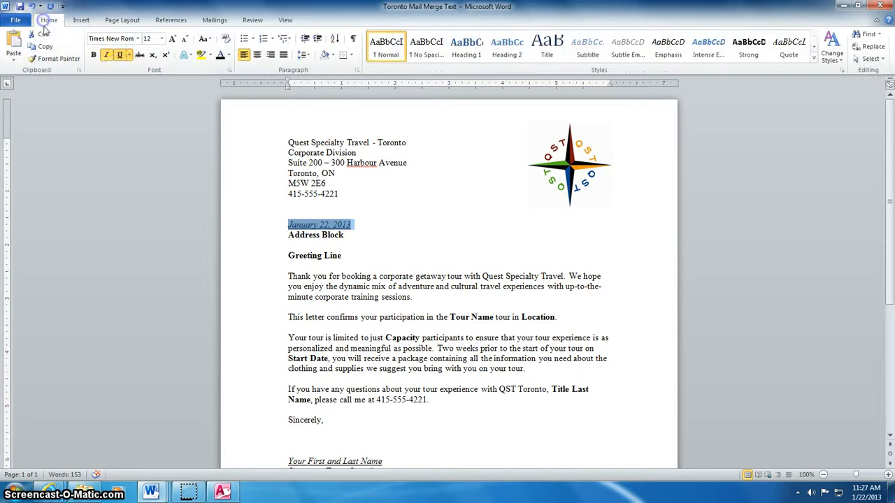
click(107, 55)
click(364, 225)
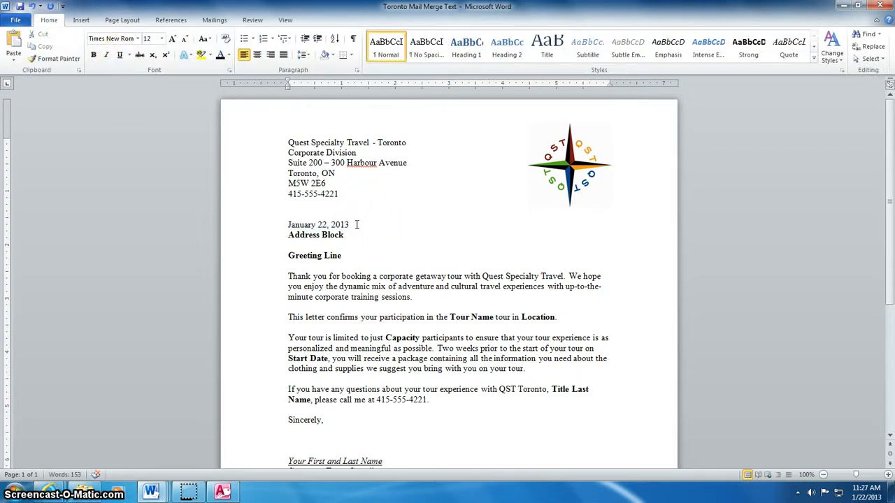
key(Return)
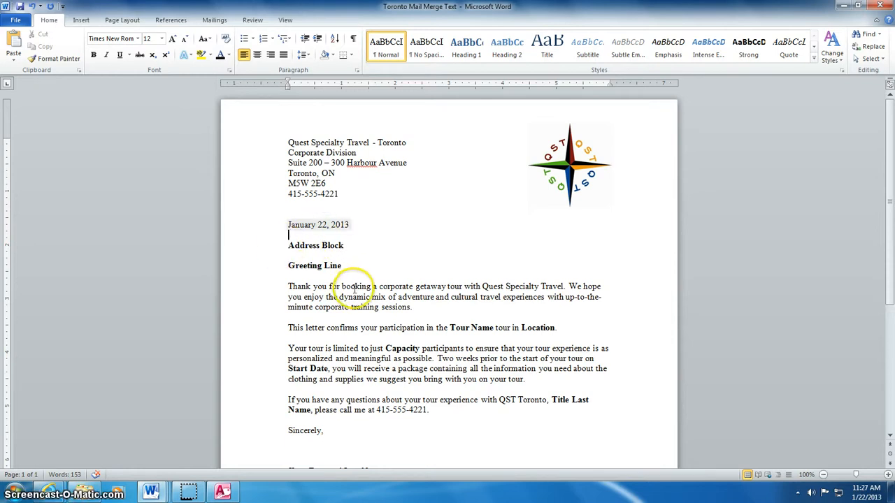
- Replace the Your First and Last Name placeholder with the coordinator's name
scroll(355, 266, down, 3)
drag(384, 337, 303, 339)
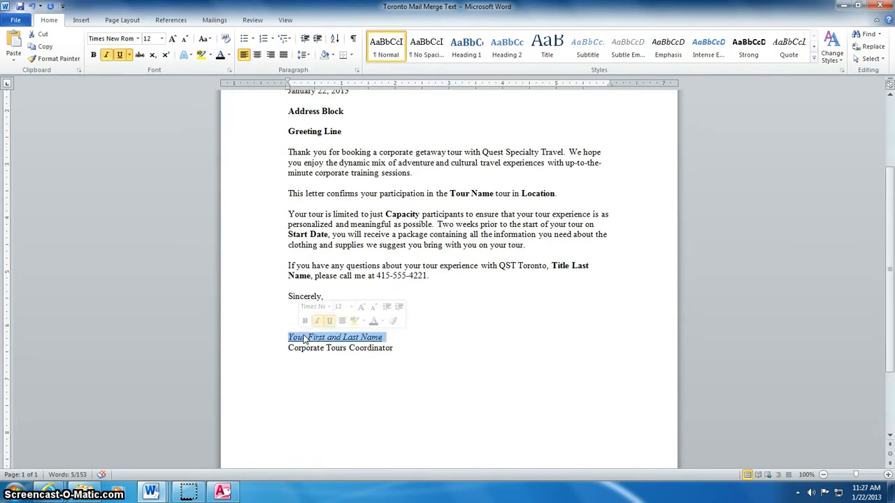
text(Bri)
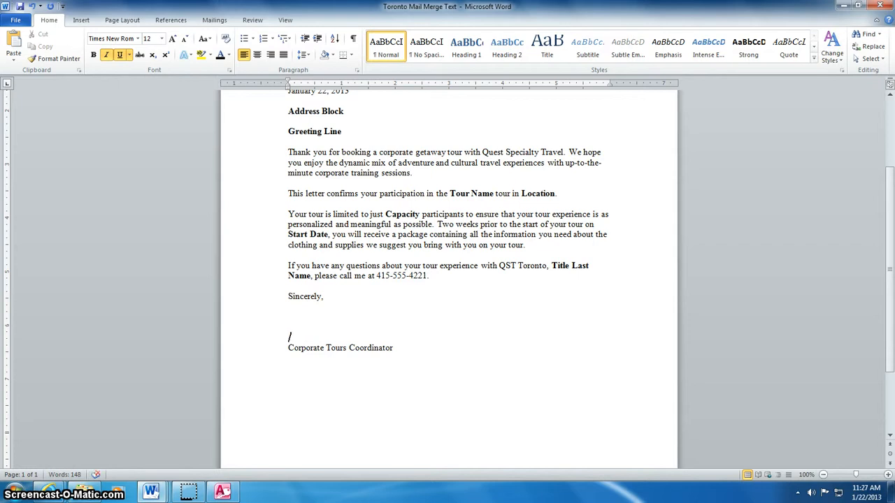
text(ary Jones)
scroll(404, 379, up, 2)
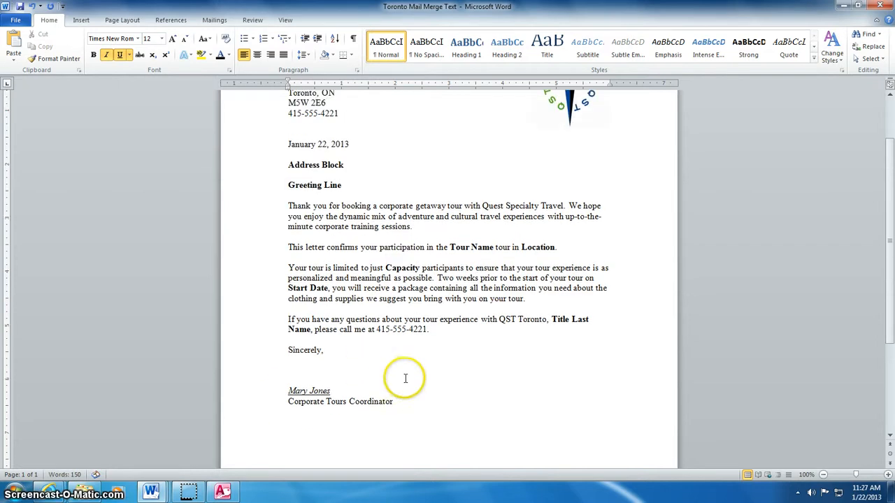
- Remove the italics from the typed signature name
click(336, 391)
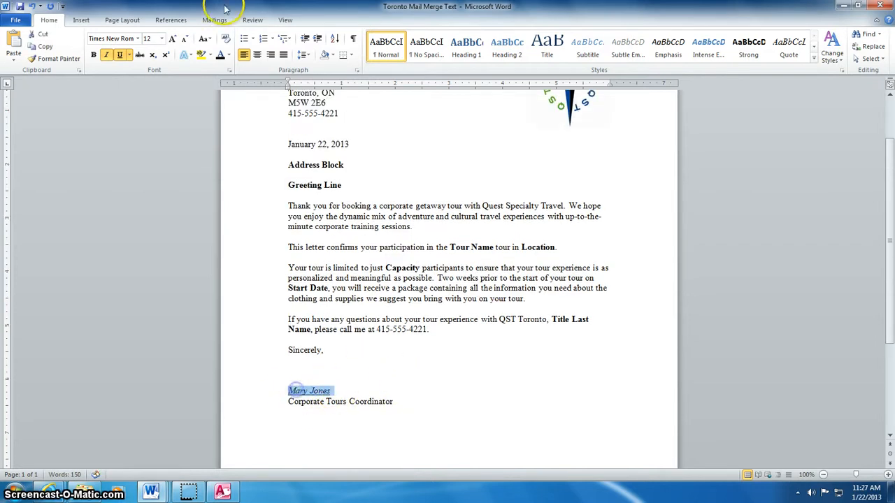
click(106, 55)
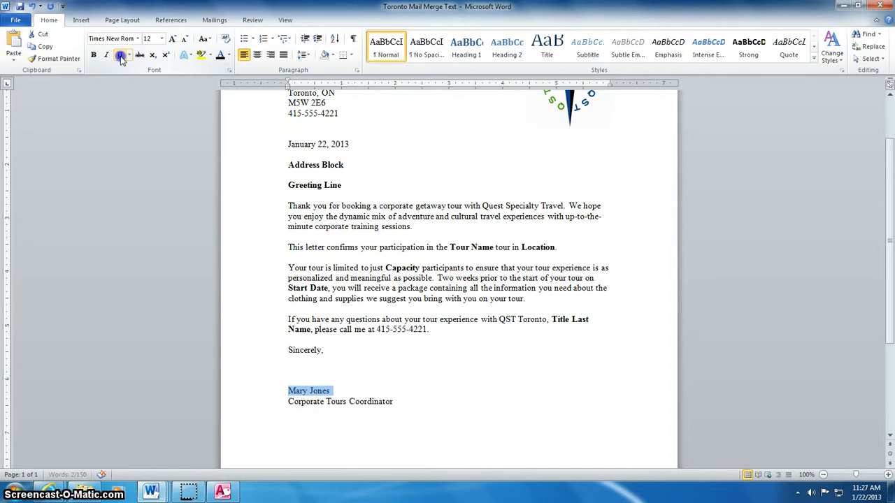
click(375, 401)
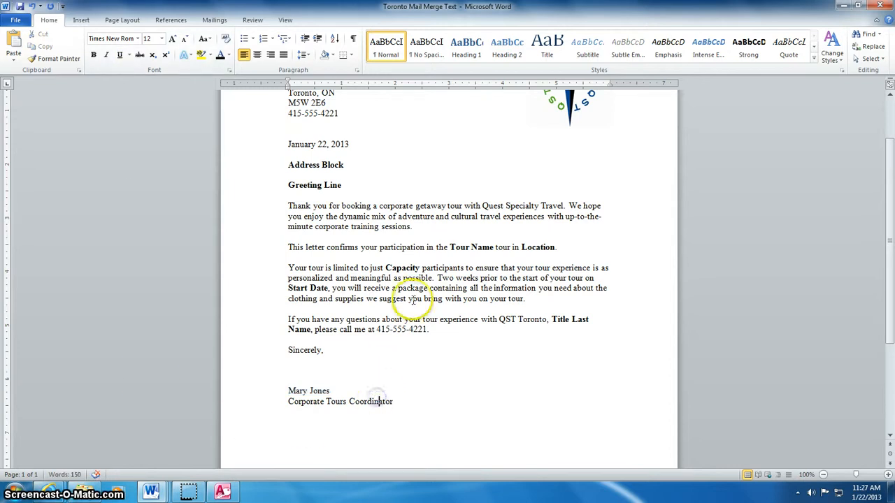
scroll(412, 299, up, 1)
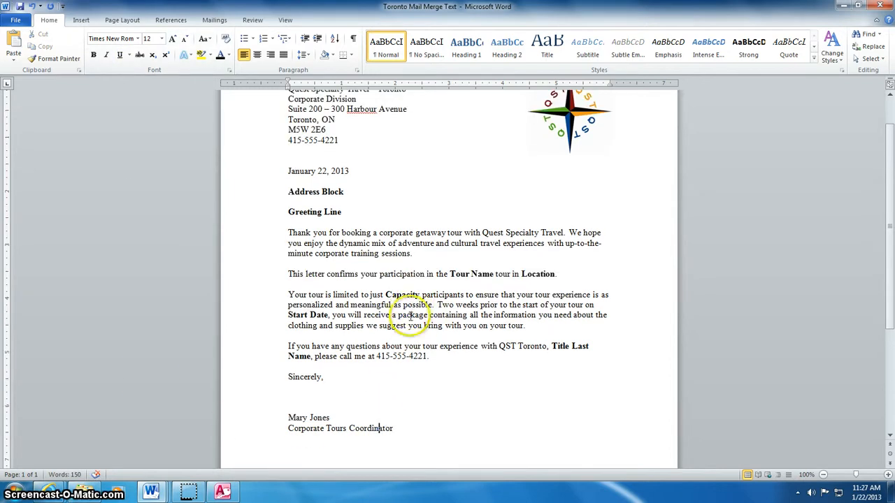
click(290, 194)
scroll(340, 178, up, 2)
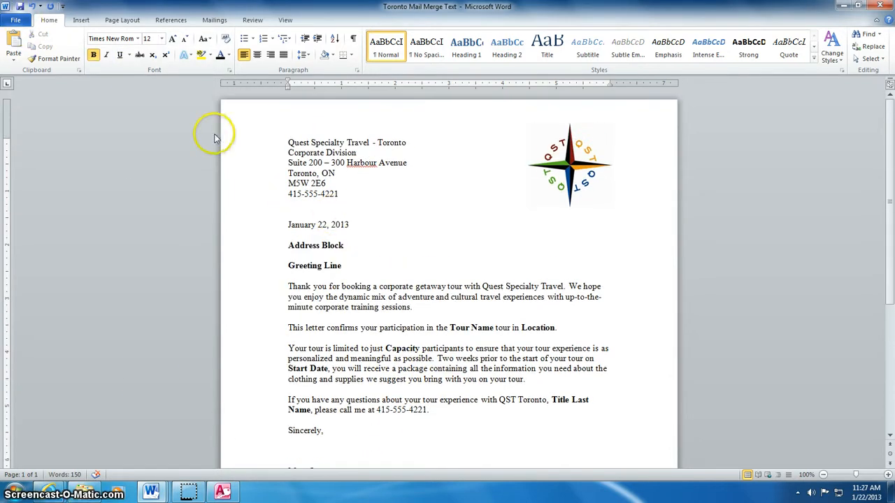
- Start the Step by Step Mail Merge Wizard for Letters from the current document, reaching recipient selection
click(214, 20)
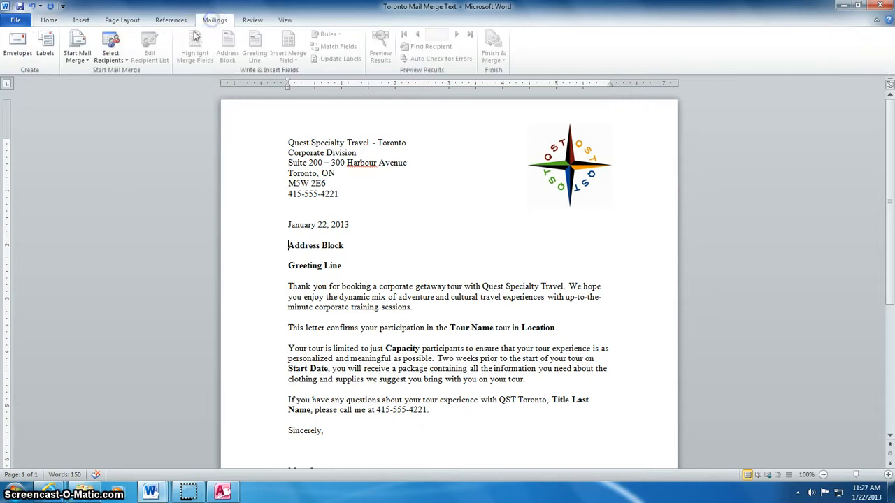
click(77, 57)
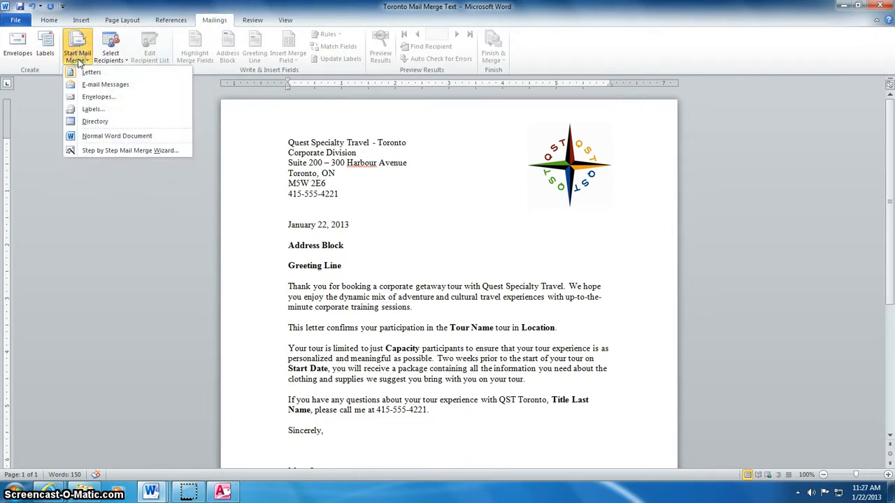
click(115, 151)
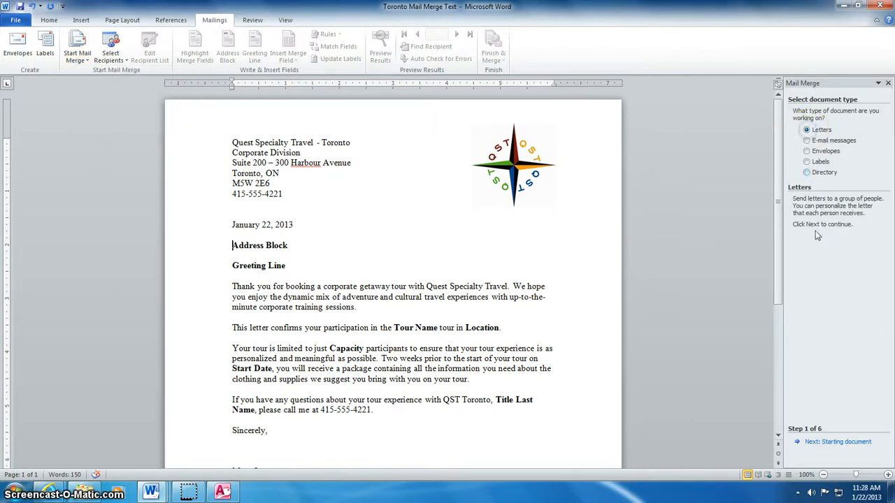
click(832, 444)
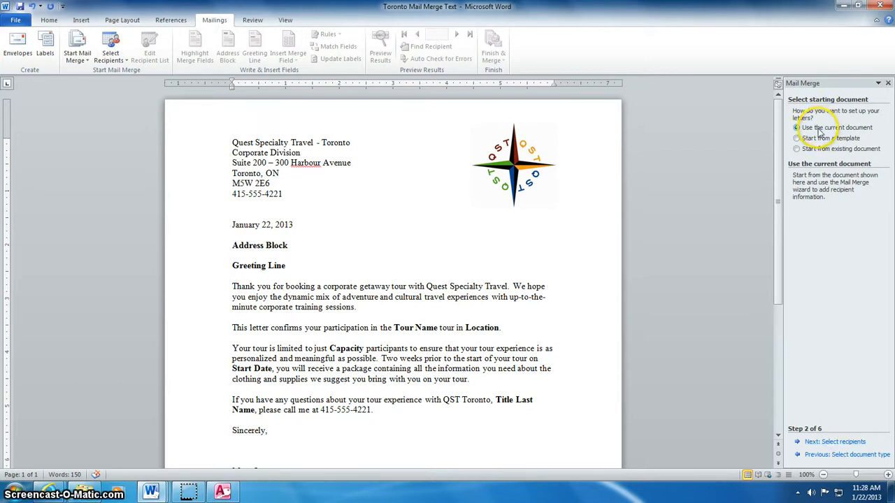
click(831, 443)
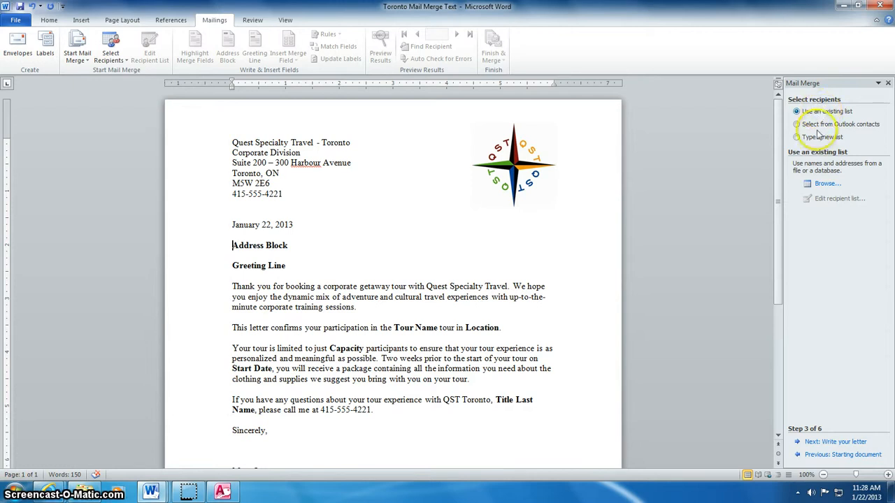
- Use the Desktop's Toronto Mail Merge database as the recipient list and advance to writing the letter
click(828, 184)
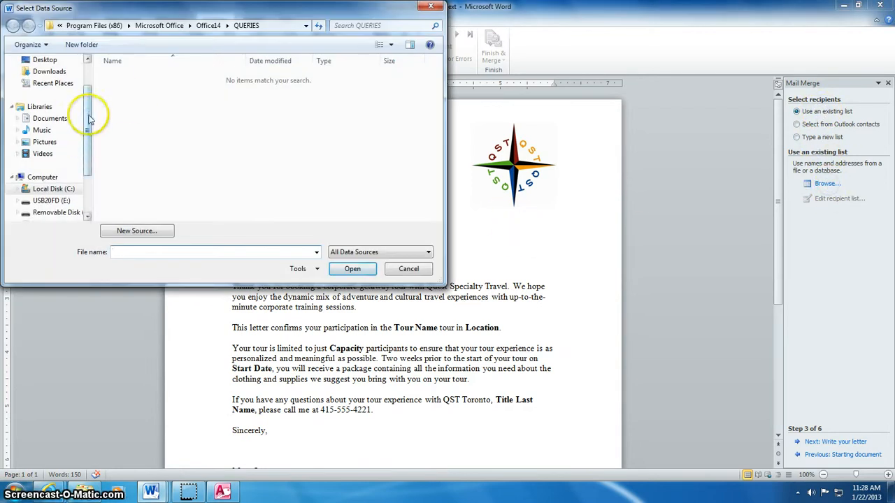
click(43, 61)
click(182, 133)
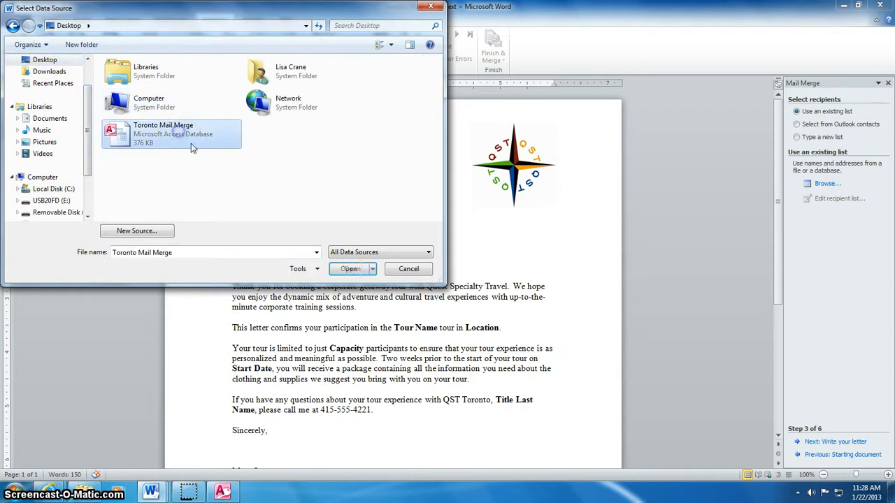
click(351, 270)
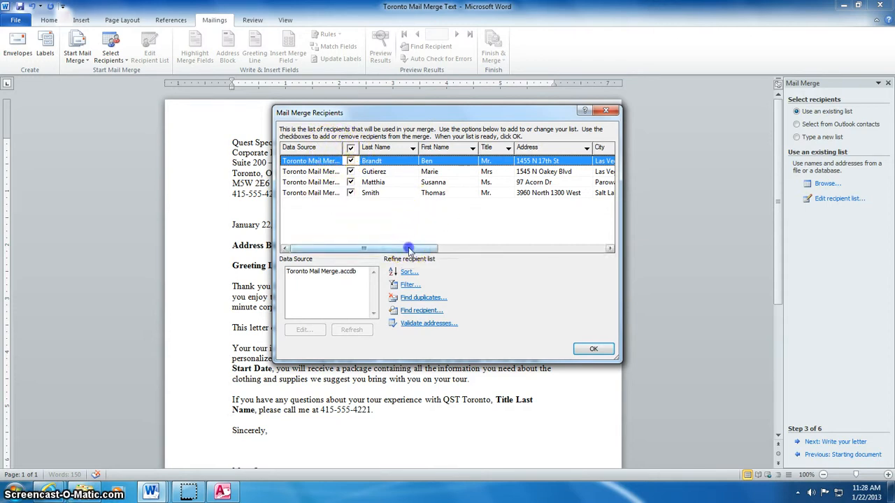
drag(414, 249, 378, 250)
click(593, 349)
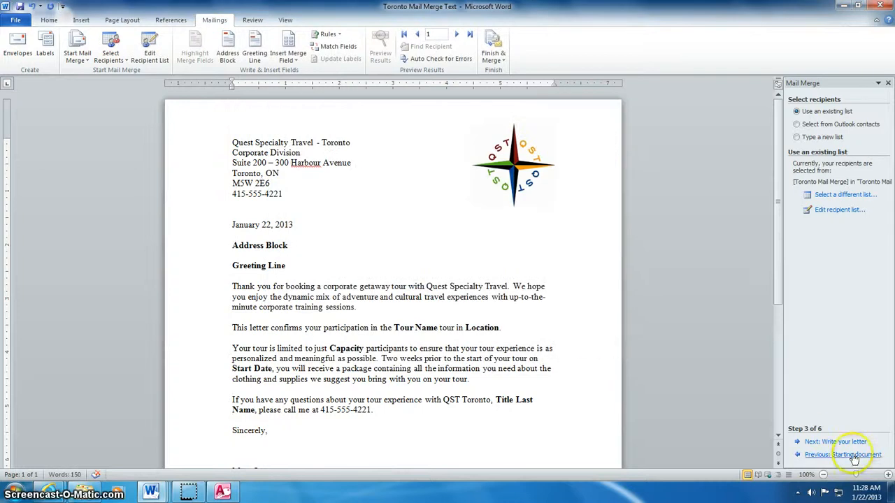
click(854, 443)
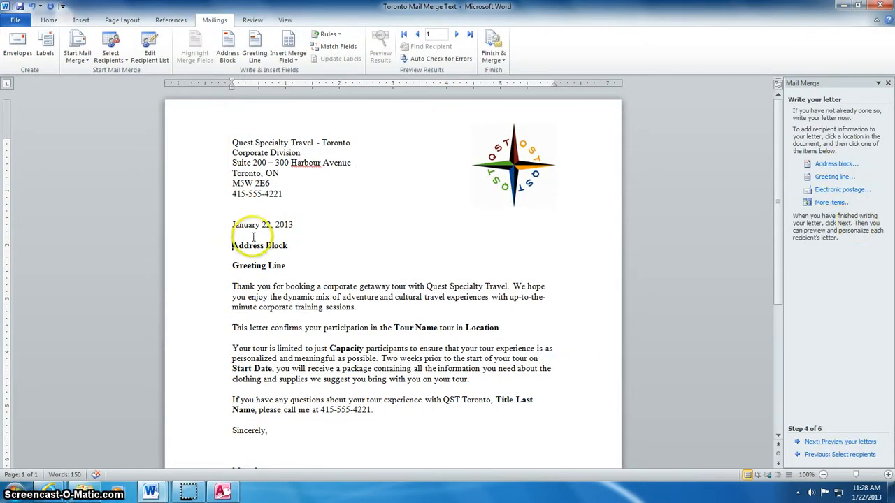
- Insert an «AddressBlock» merge field and delete the old Address Block placeholder text
drag(234, 245, 276, 249)
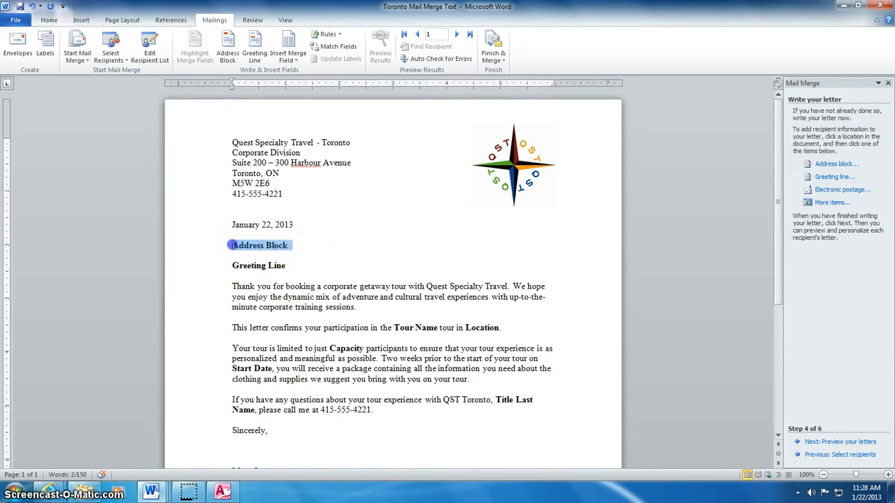
click(232, 246)
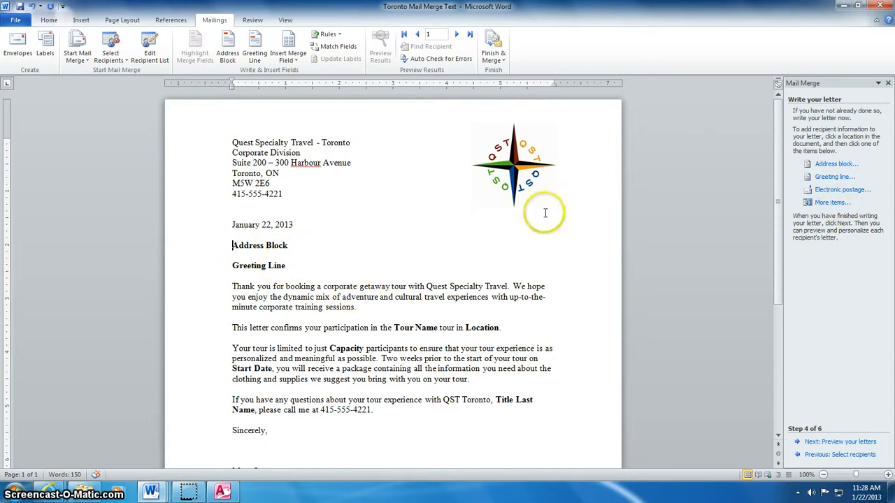
click(832, 165)
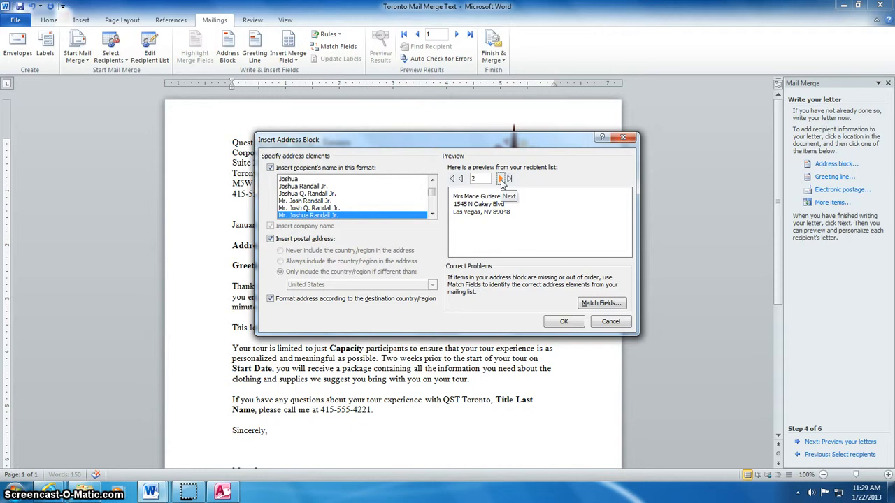
click(500, 179)
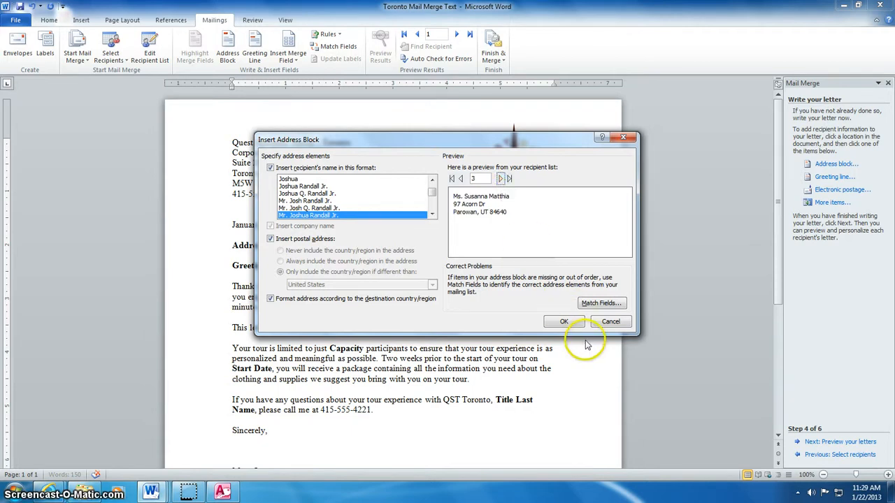
click(566, 322)
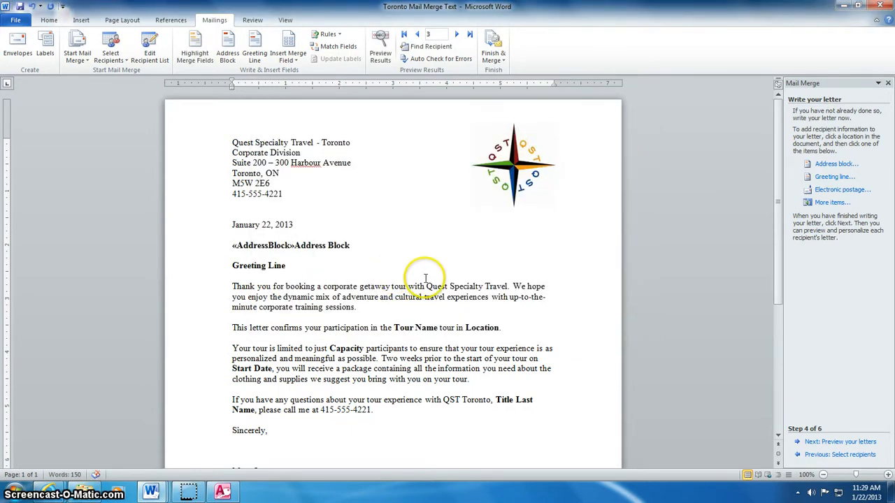
click(353, 244)
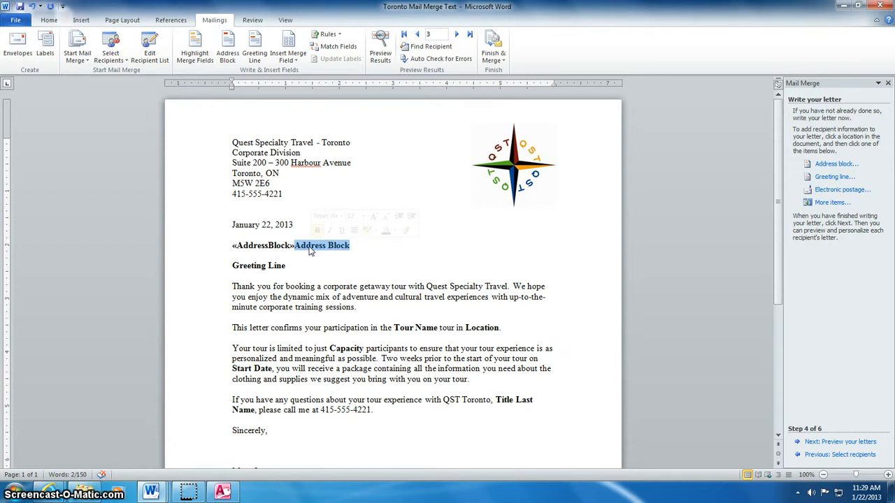
key(Delete)
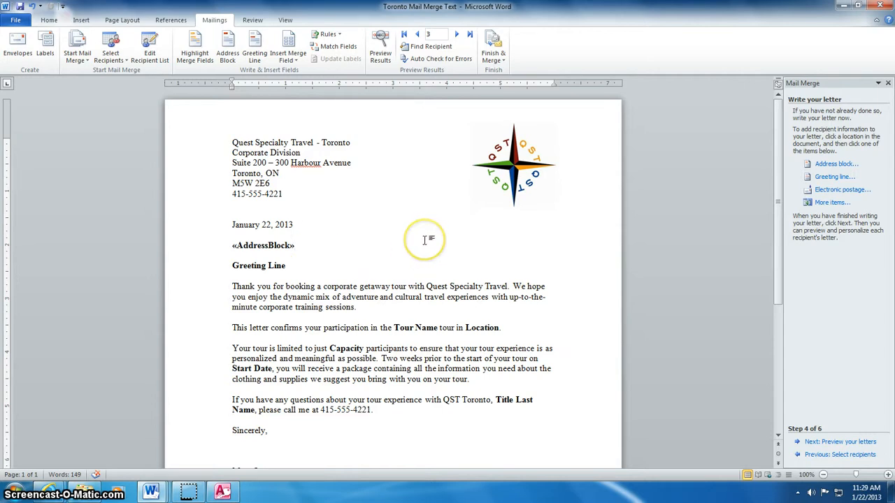
click(232, 266)
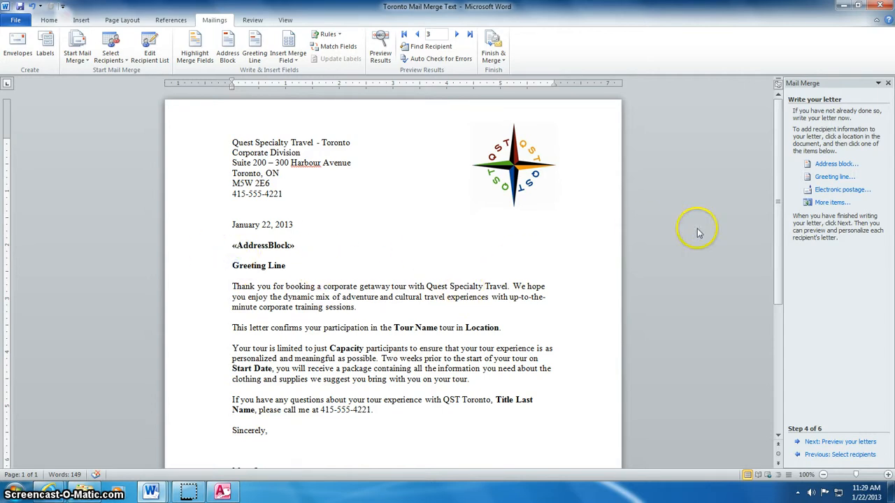
- Insert a «GreetingLine» field using 'Dear' and a colon, deleting the Greeting Line placeholder
click(833, 177)
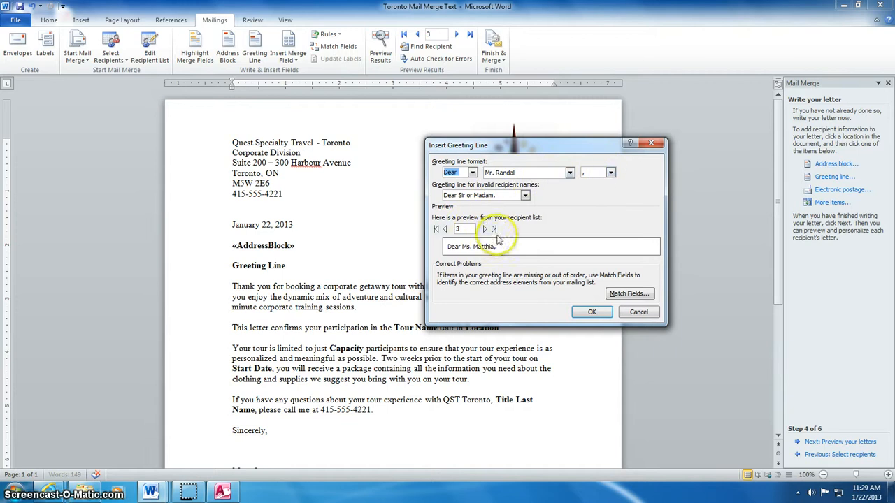
click(610, 173)
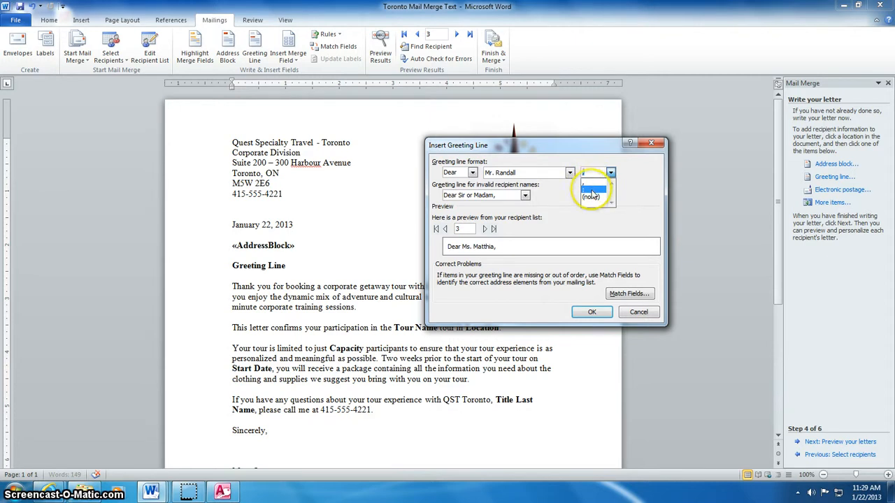
click(591, 190)
click(592, 312)
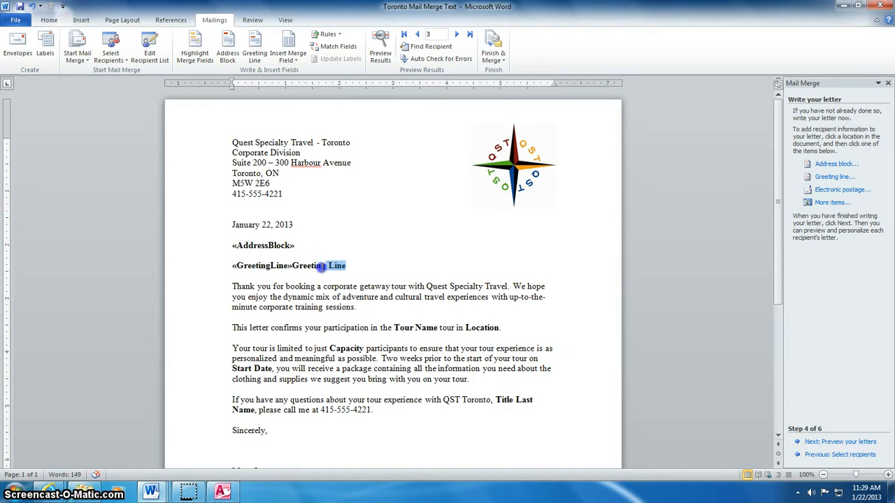
key(Delete)
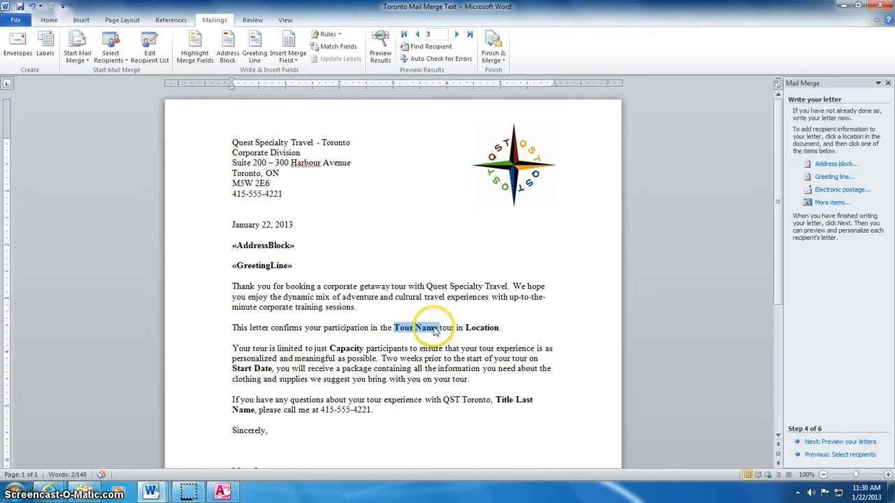
- Replace the Tour Name and Location placeholders with «Tour_Name» and «Location» merge fields
drag(438, 328, 398, 328)
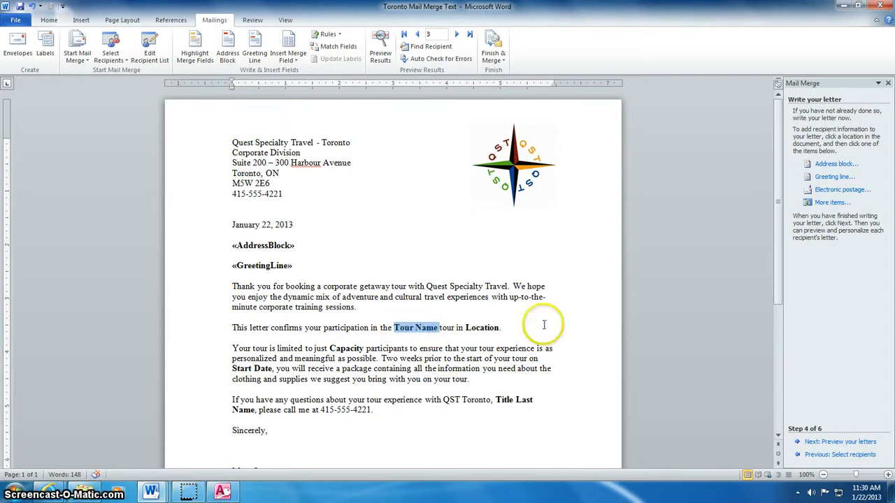
click(831, 203)
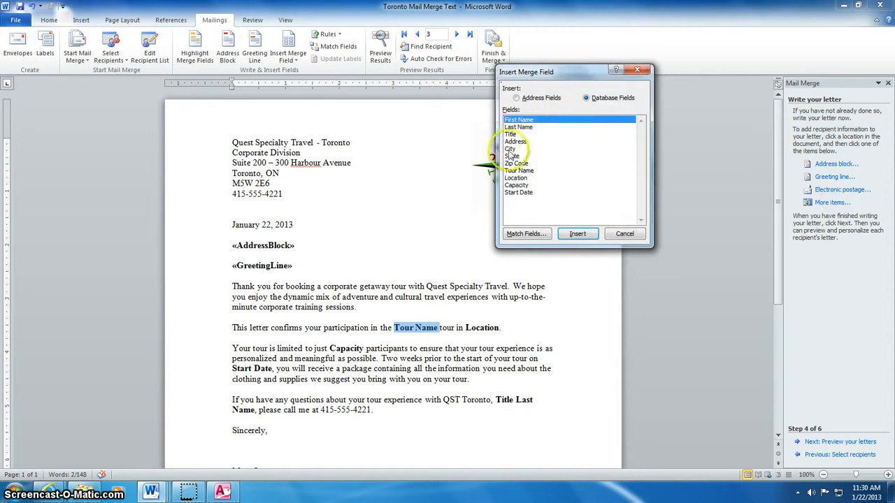
click(518, 171)
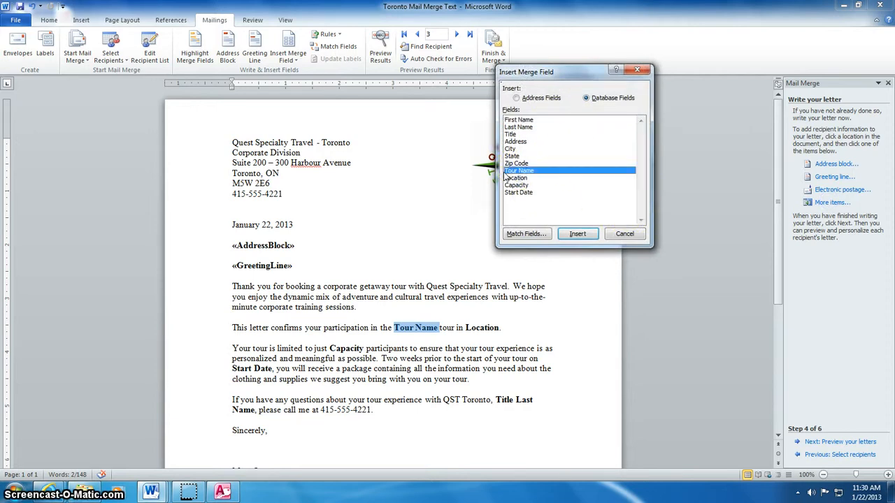
click(578, 234)
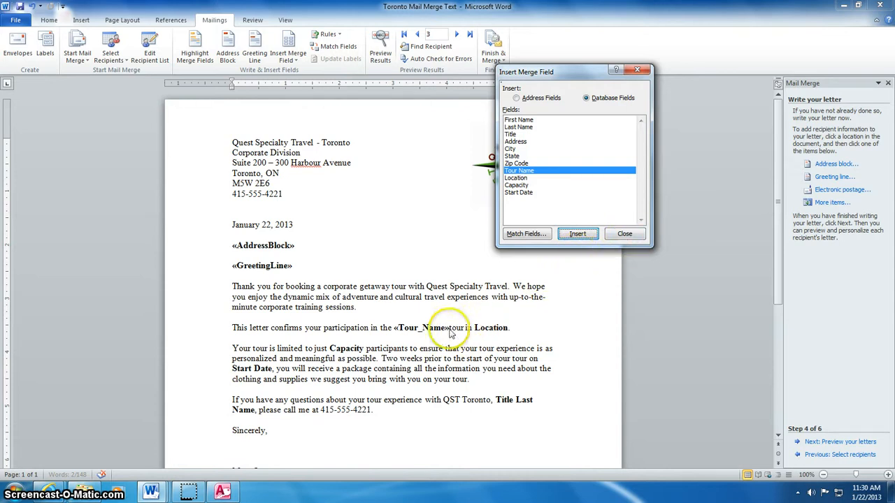
click(625, 233)
click(451, 327)
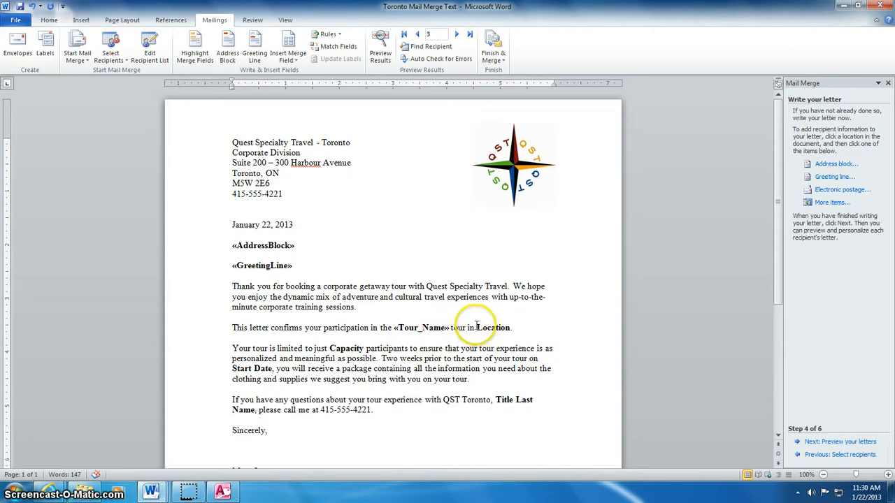
drag(510, 327, 476, 329)
click(828, 203)
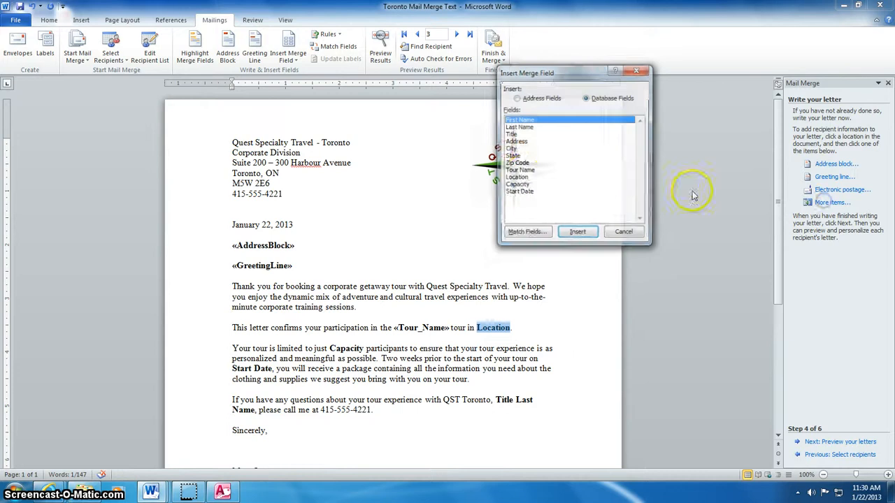
click(516, 178)
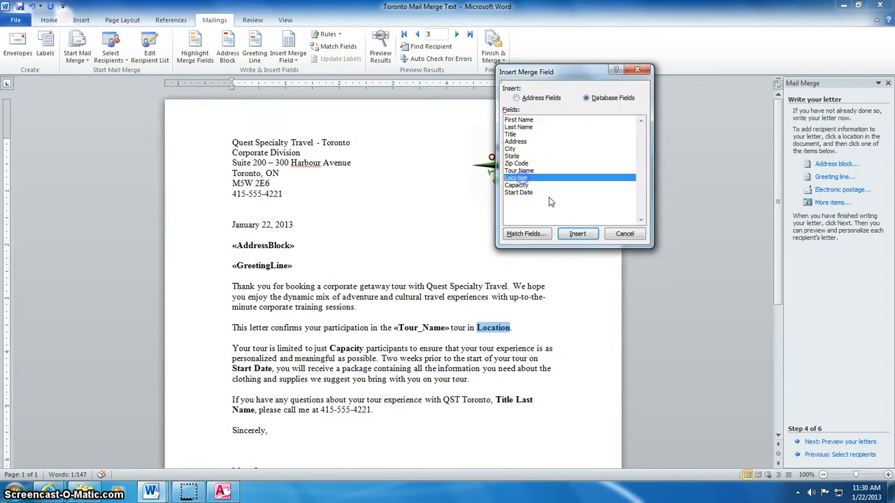
click(577, 234)
click(624, 234)
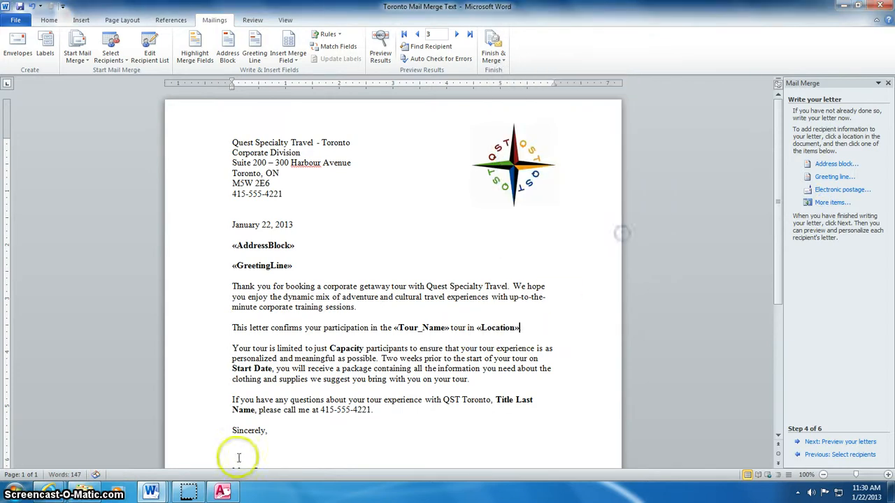
- Replace the Capacity and Start Date placeholders with «Capacity» and «Start_Date» merge fields
double_click(348, 347)
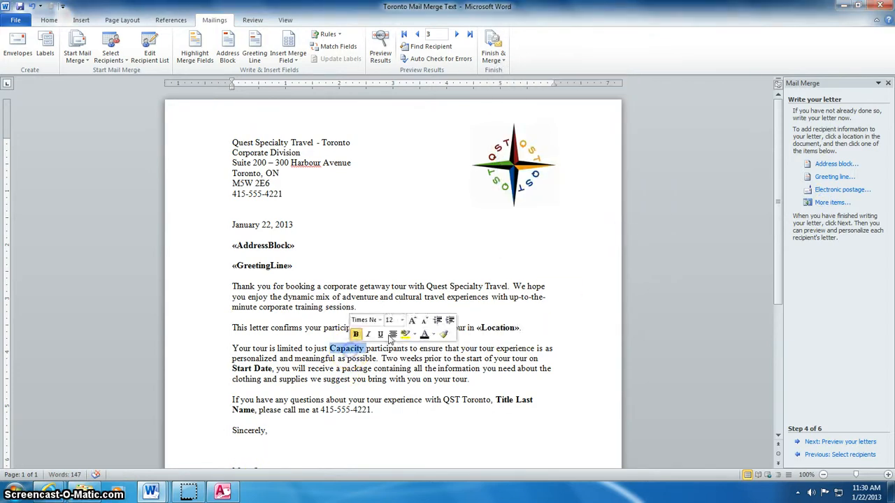
click(825, 203)
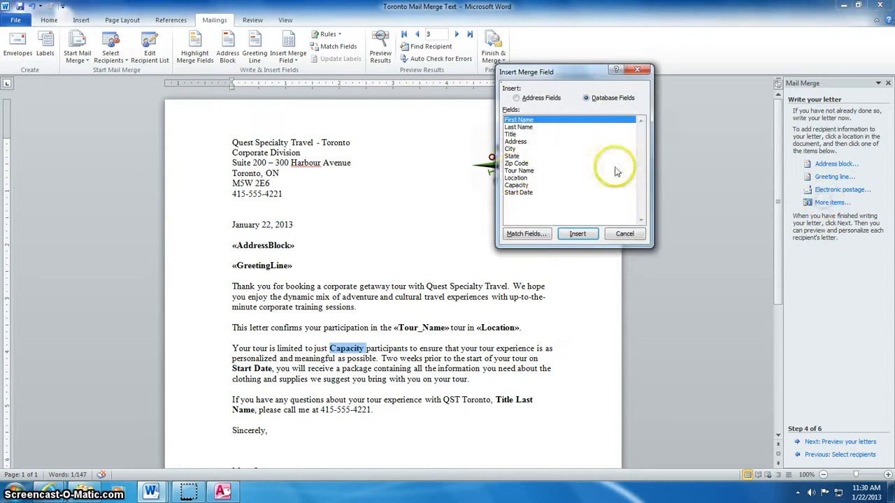
click(519, 185)
click(577, 233)
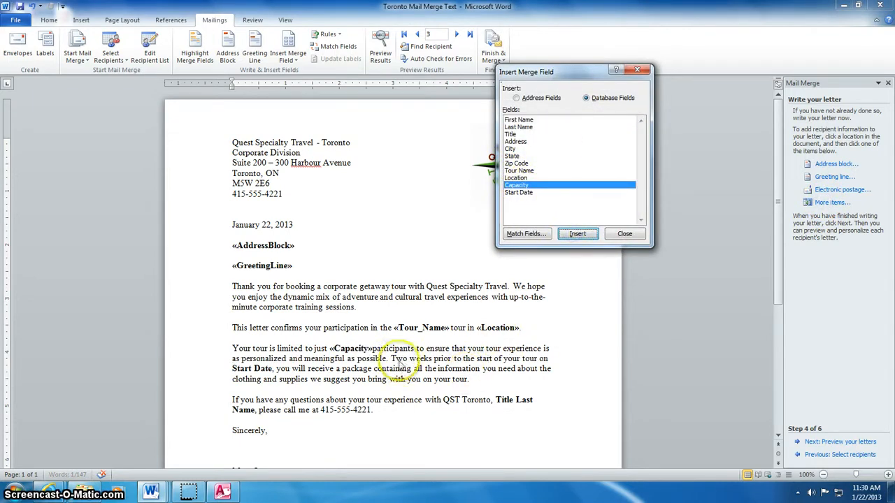
click(625, 233)
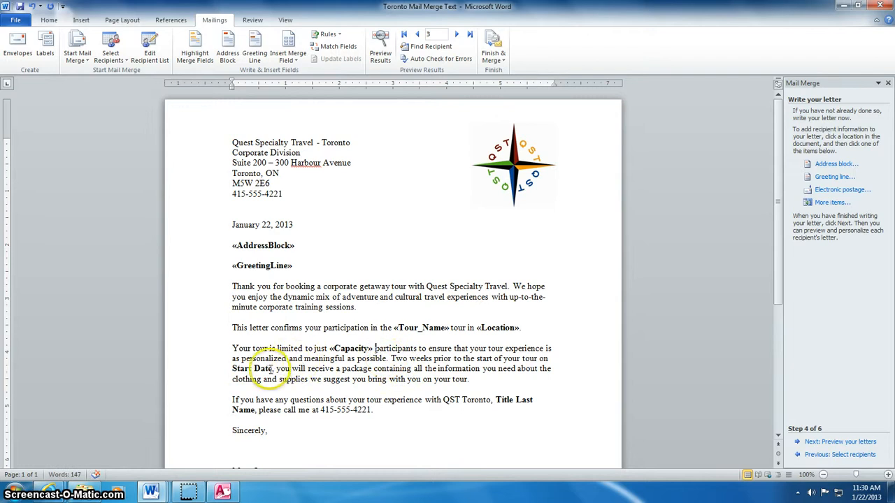
click(832, 202)
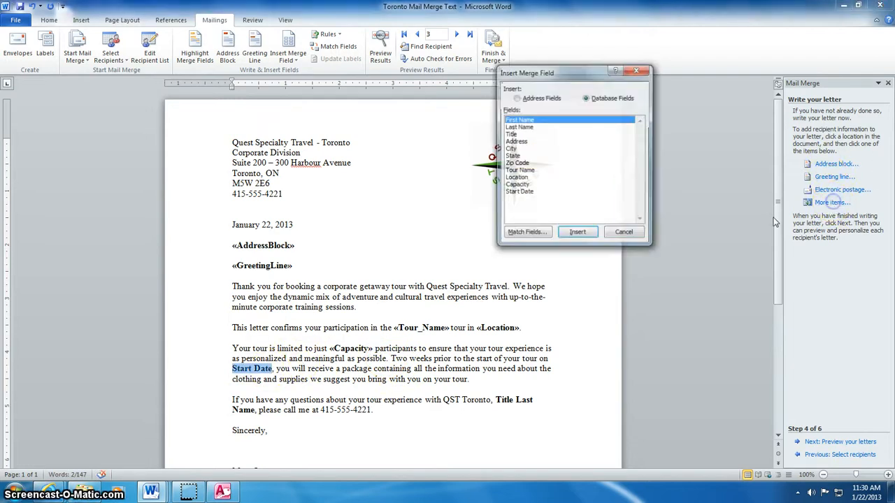
click(529, 193)
click(577, 233)
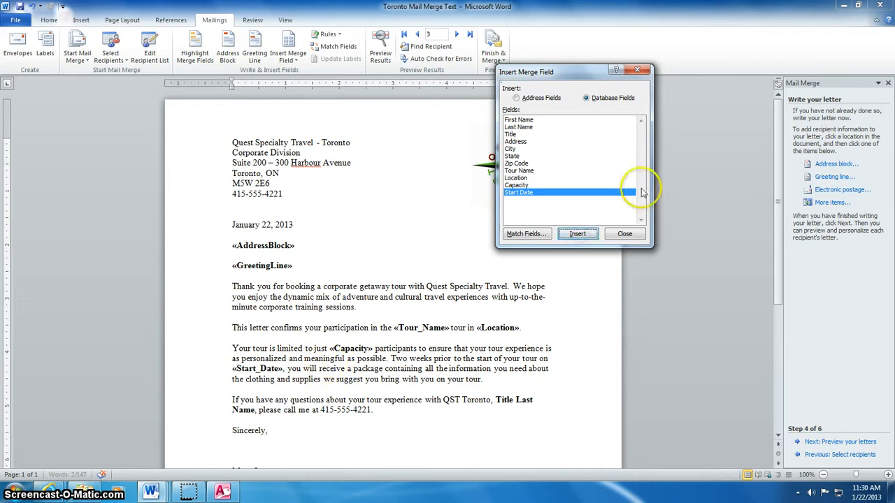
click(624, 234)
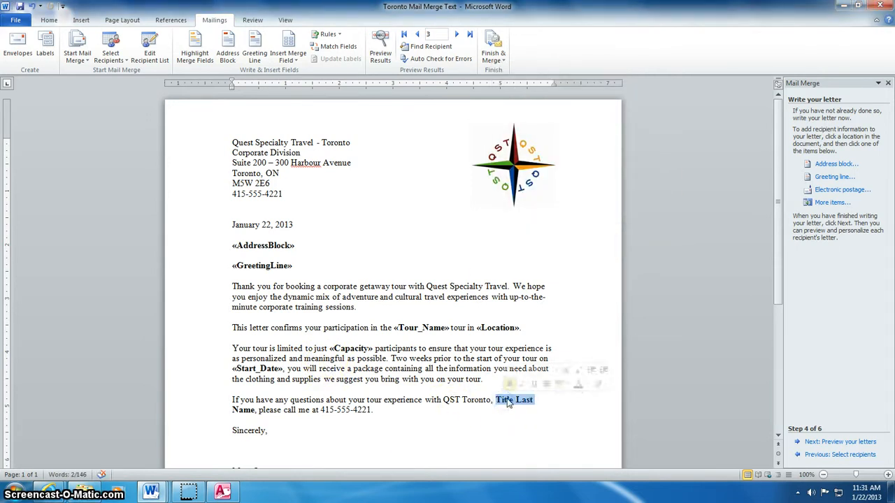
- Replace the word Title in the closing sentence with the «Title» merge field
click(508, 400)
double_click(505, 401)
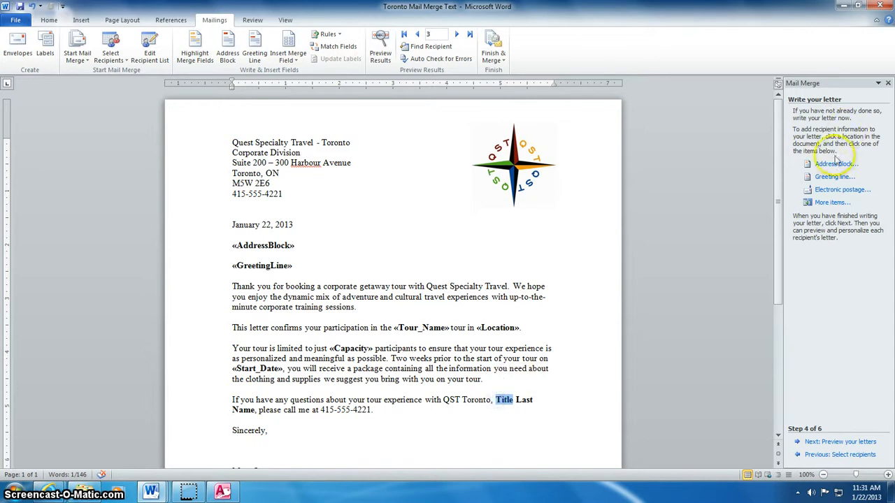
click(832, 202)
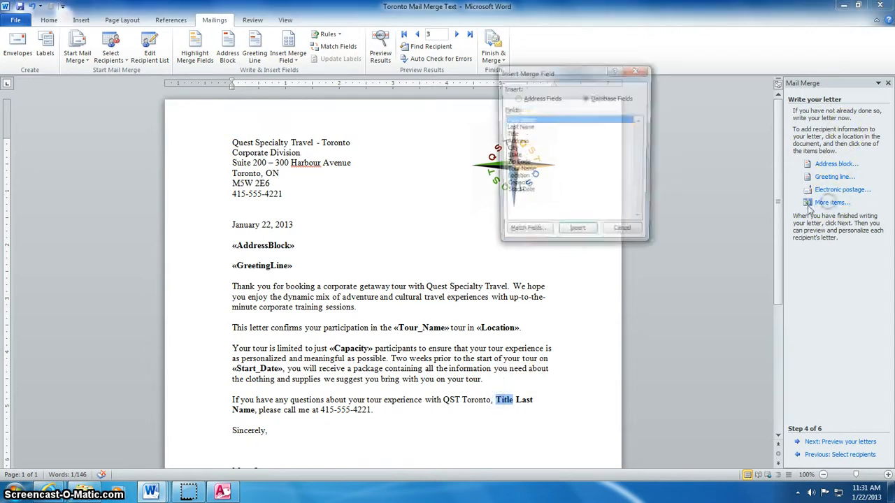
click(511, 134)
click(578, 233)
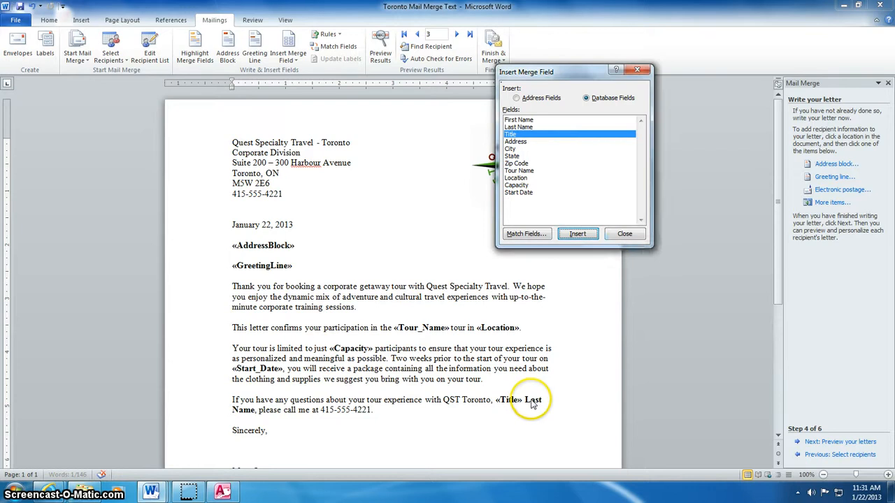
click(624, 233)
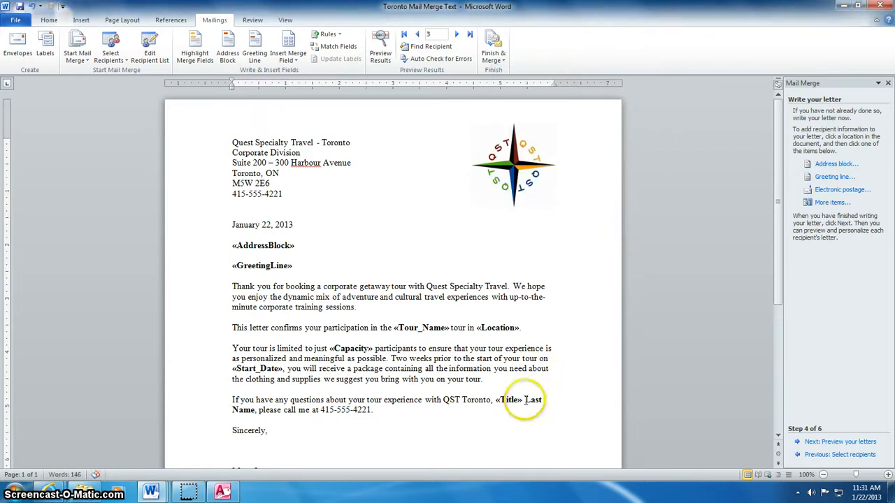
- Replace Last Name with «Last_Name», add a comma after it, and preview the letters
drag(525, 400, 259, 411)
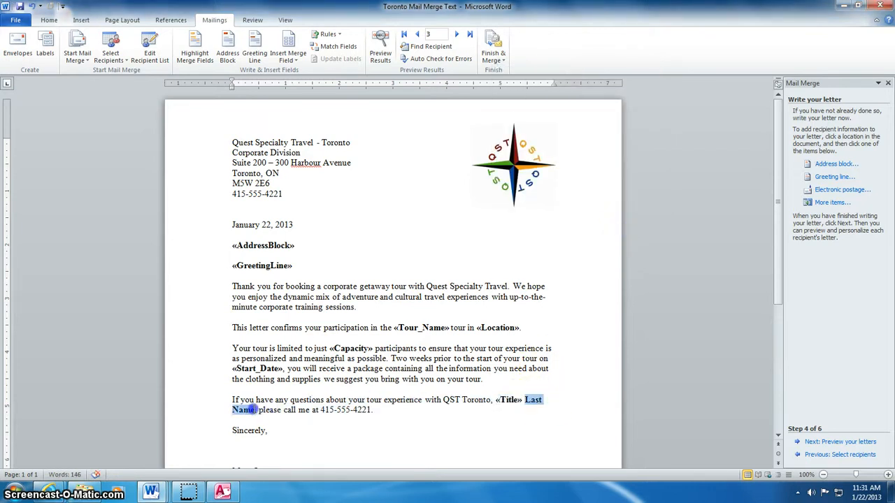
click(829, 202)
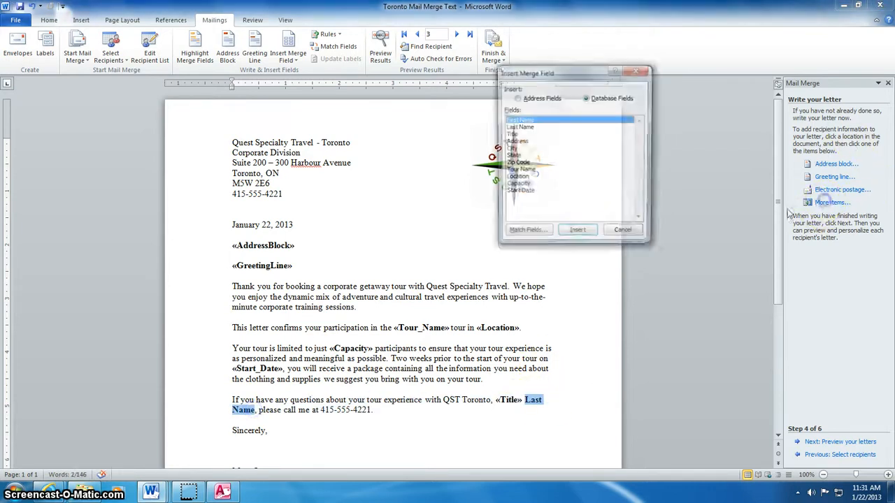
click(518, 127)
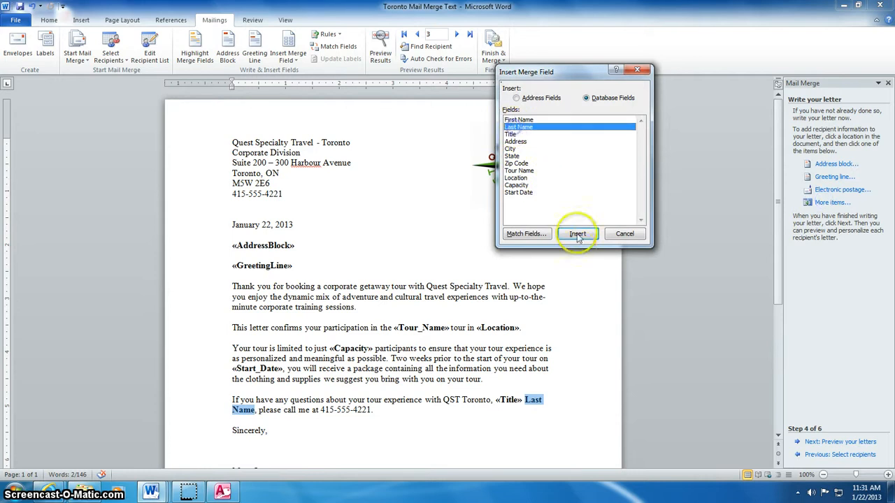
click(578, 234)
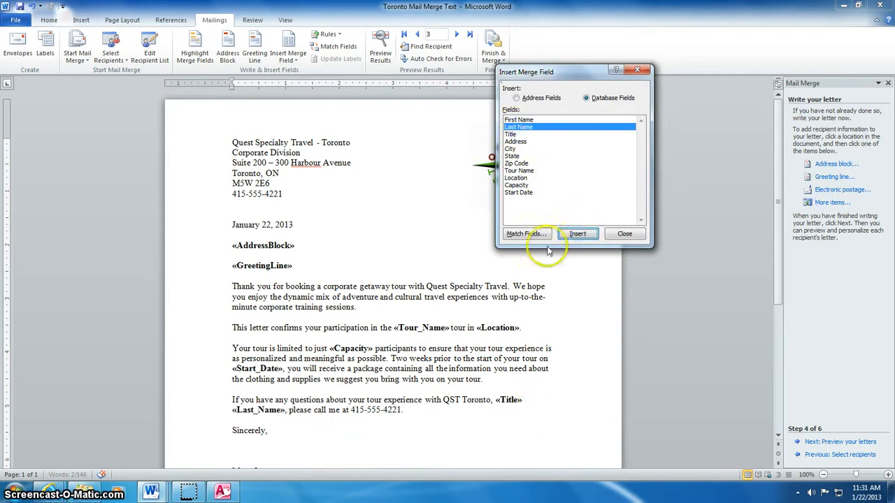
click(625, 234)
scroll(526, 335, down, 2)
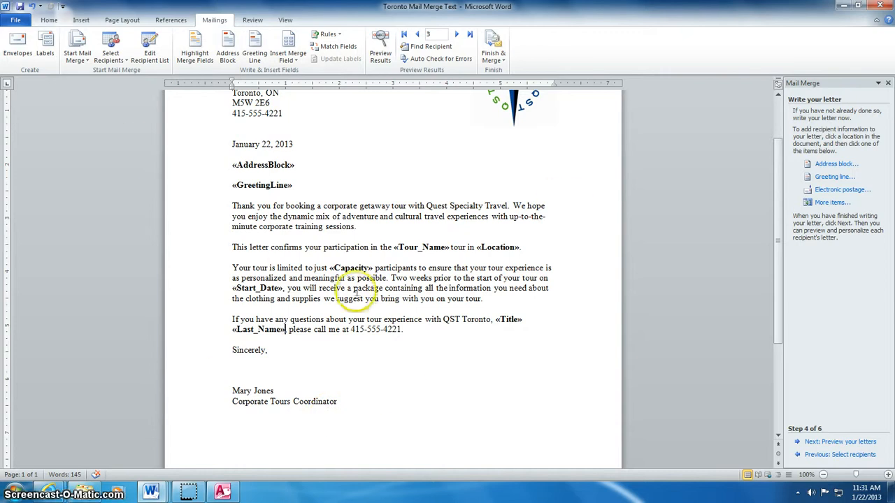
text(,)
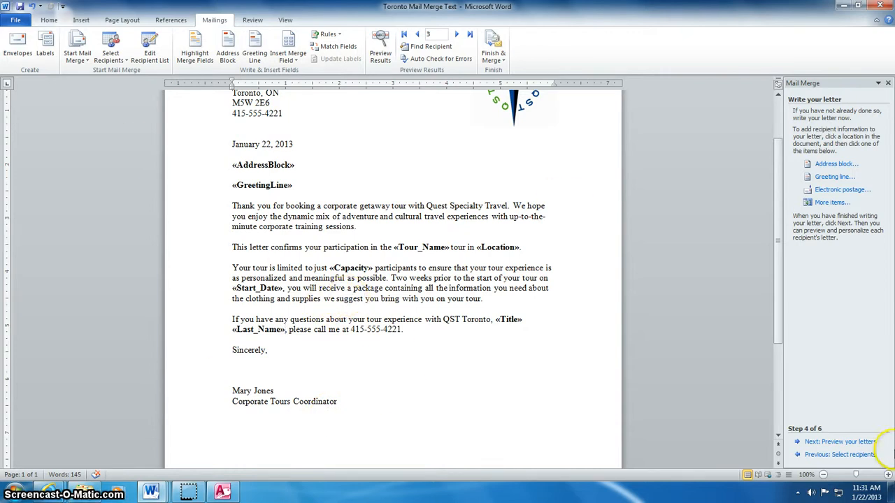
click(833, 443)
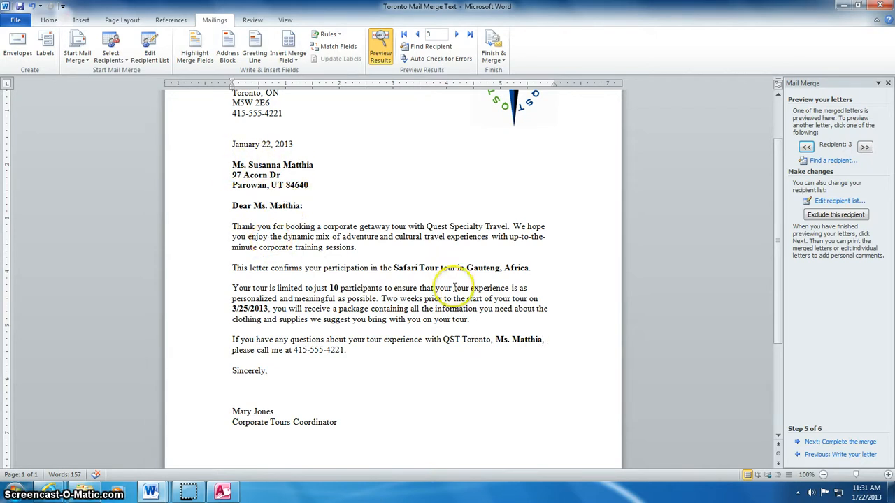
- Unbold the letter body from the address block down, then preview the merged letters again
click(811, 455)
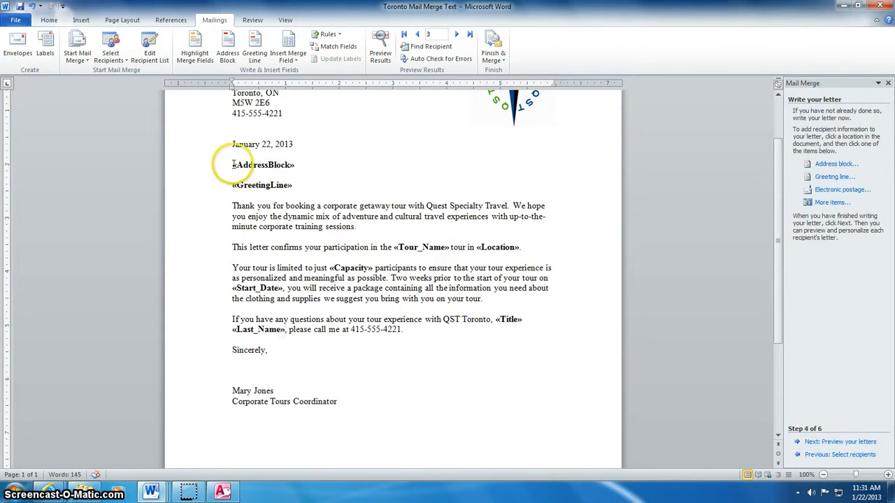
drag(232, 165, 531, 339)
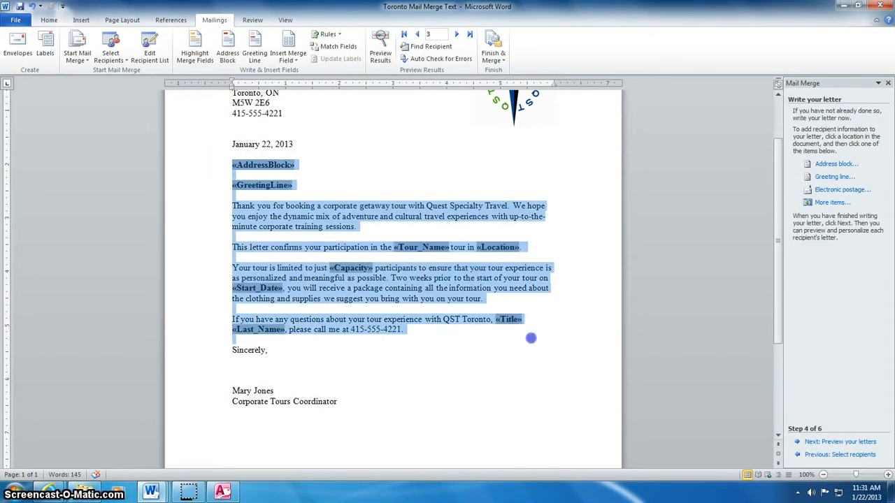
click(51, 20)
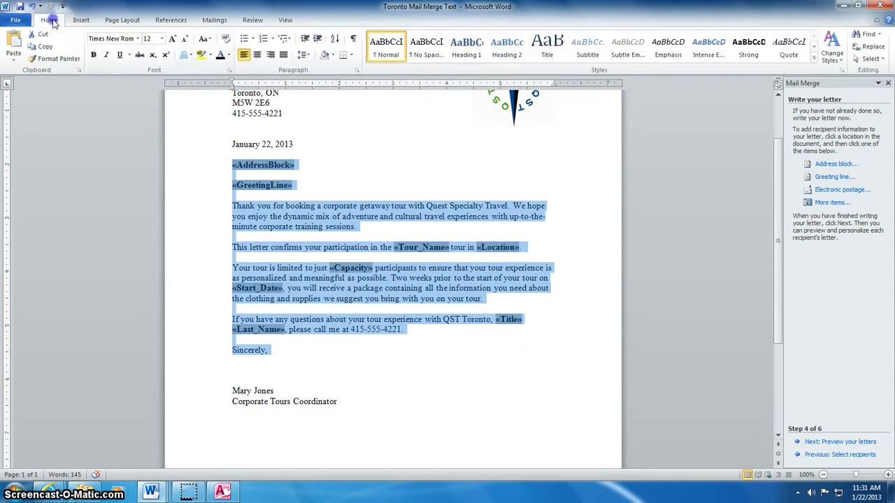
click(94, 57)
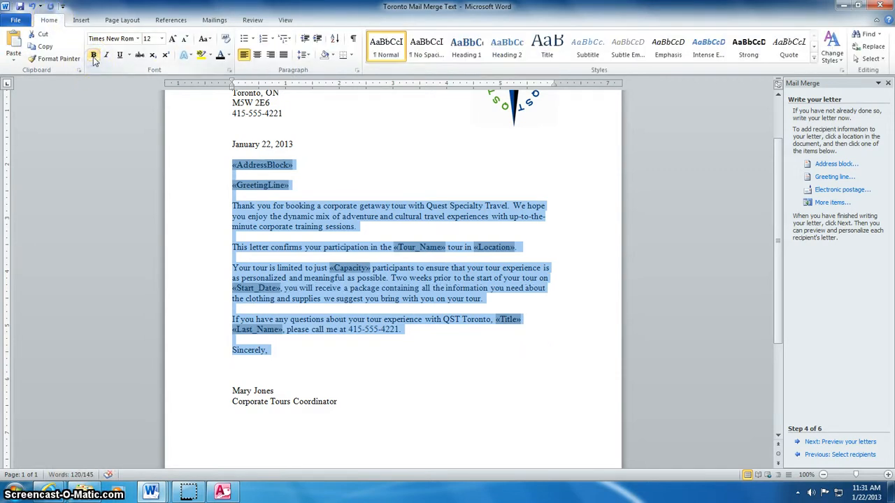
click(433, 340)
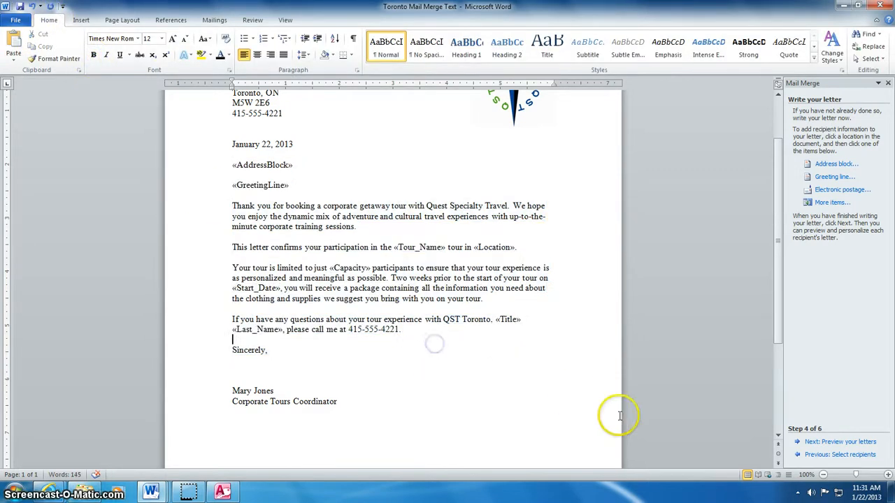
click(826, 442)
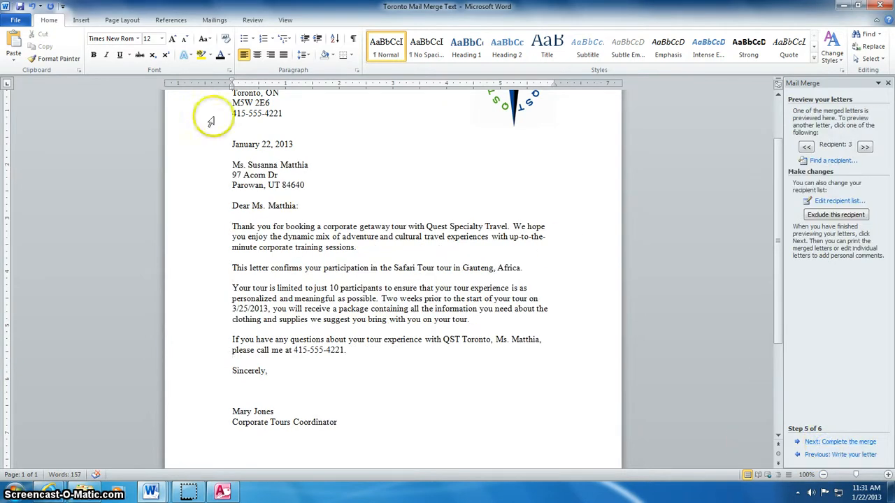
- Step through the previewed letters from recipient 1 to recipient 4
scroll(409, 377, up, 3)
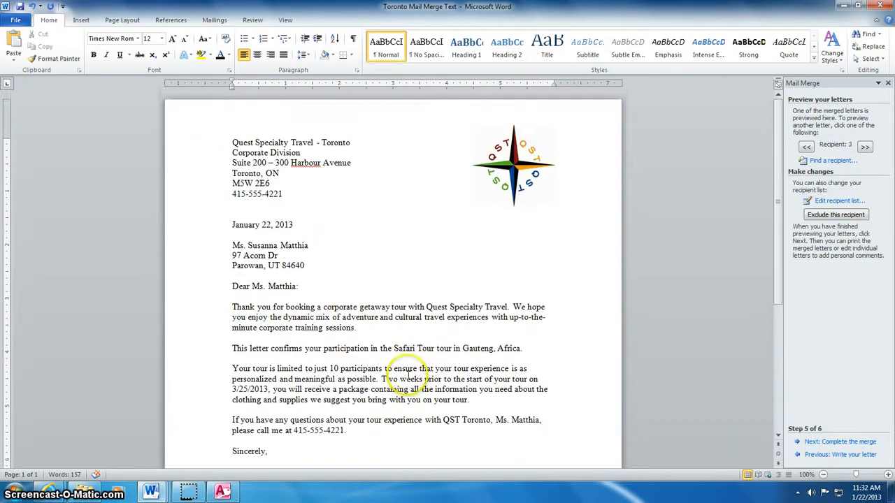
scroll(404, 378, down, 3)
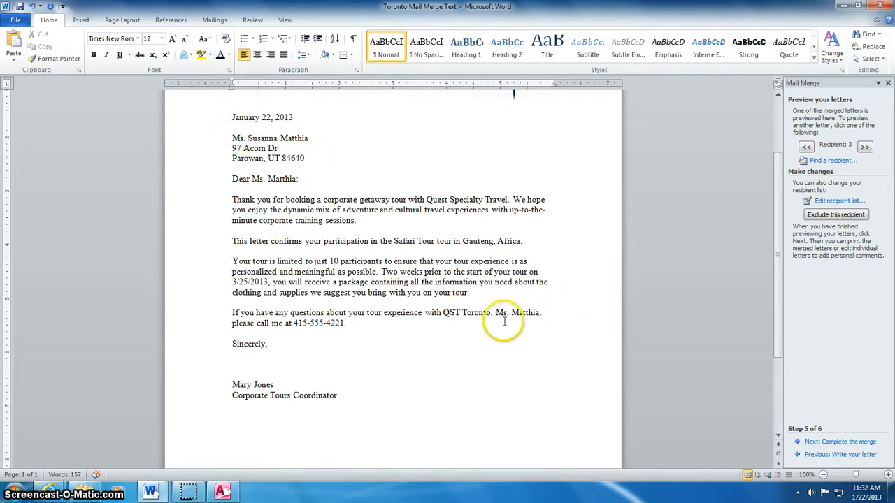
scroll(413, 253, up, 2)
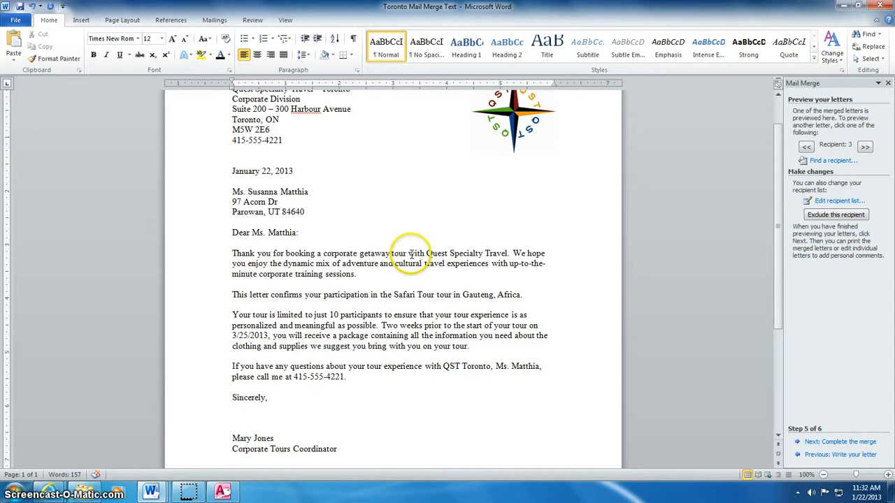
scroll(290, 257, up, 2)
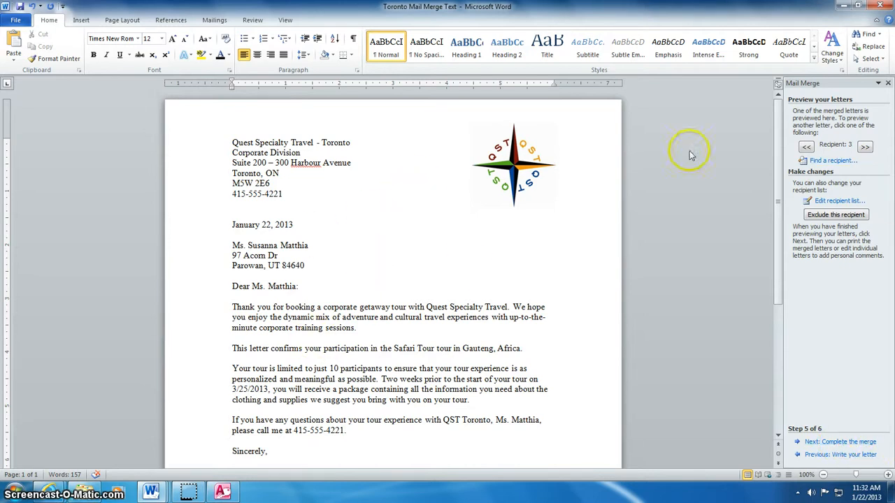
click(807, 147)
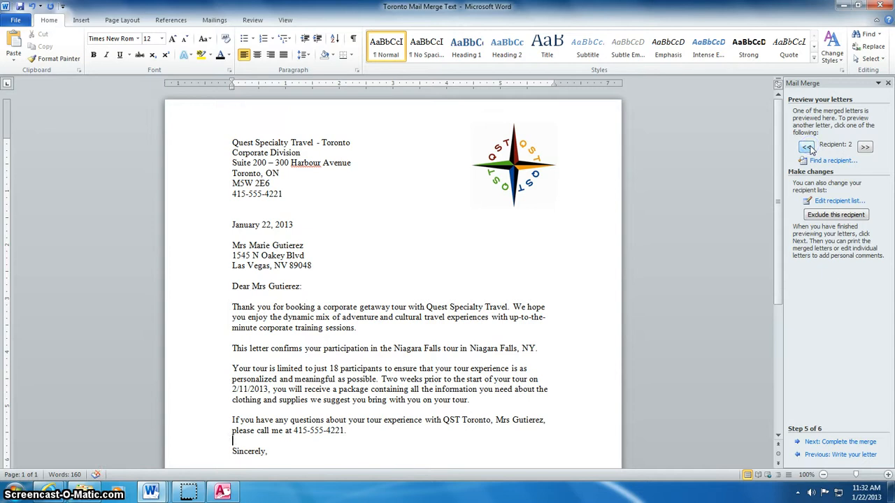
click(808, 147)
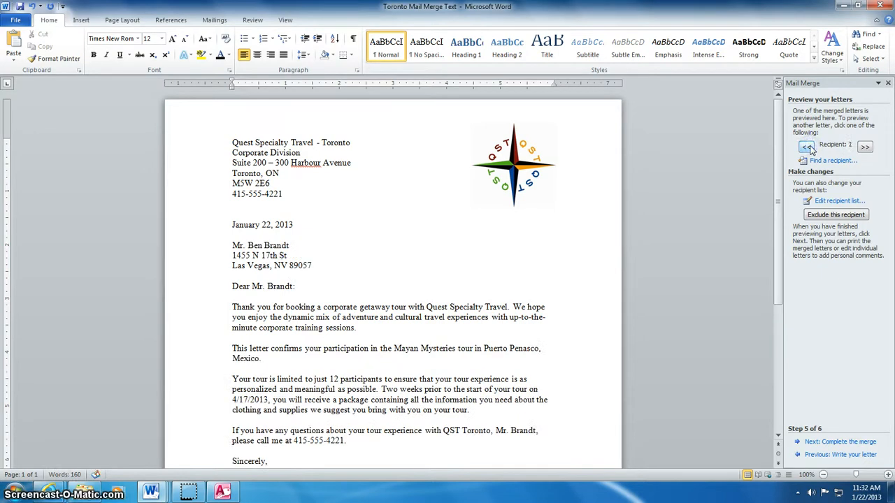
click(864, 148)
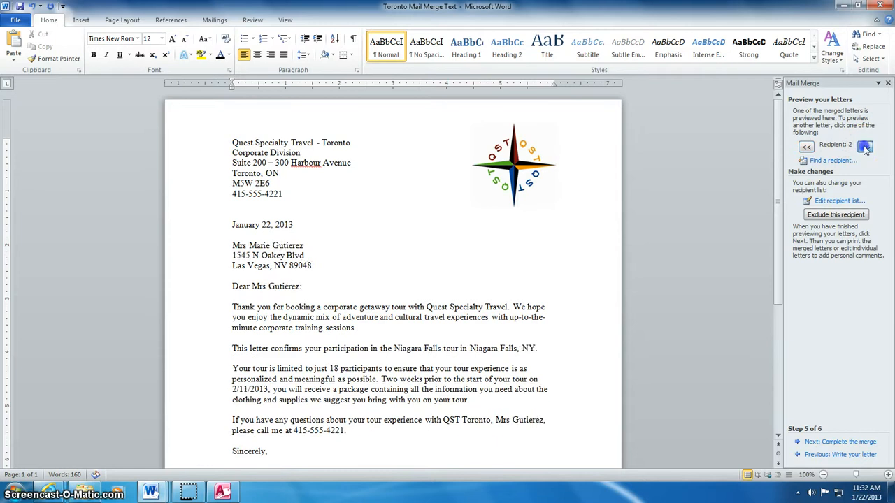
click(865, 147)
click(865, 147)
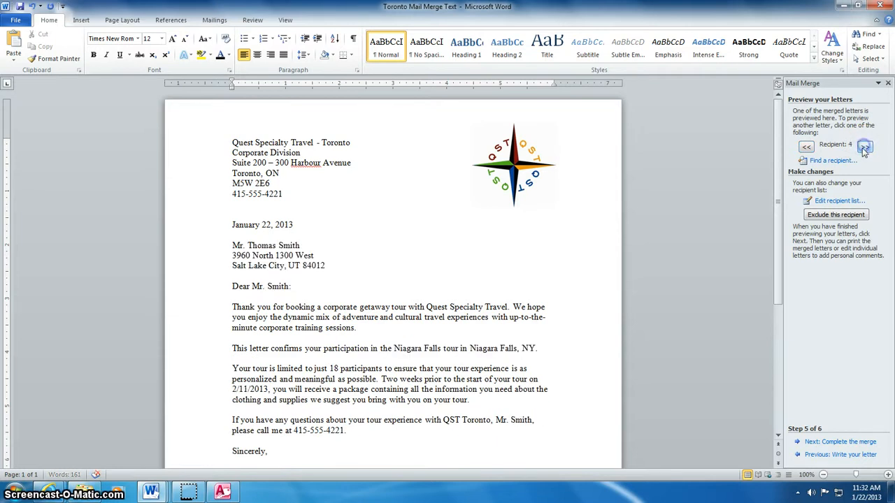
click(844, 443)
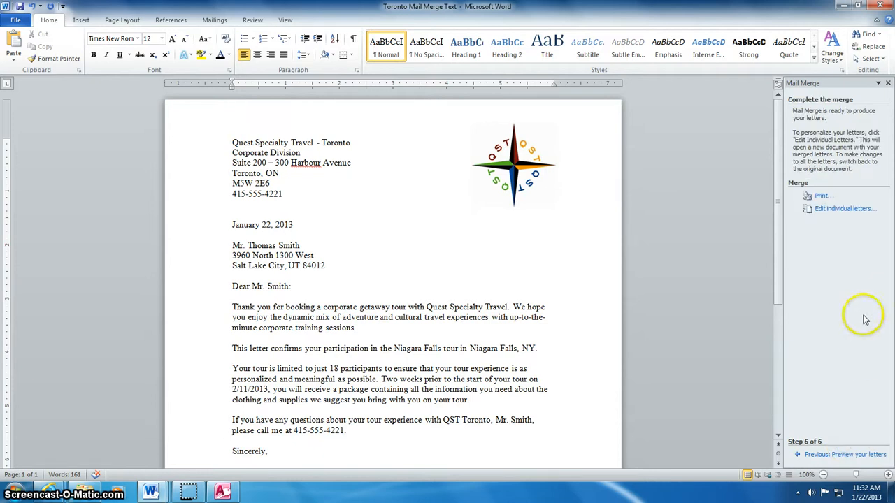
click(822, 198)
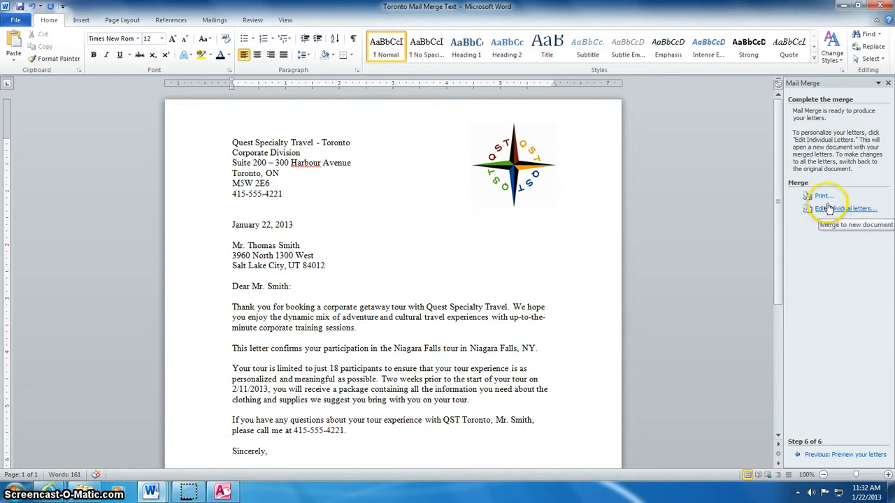
click(825, 211)
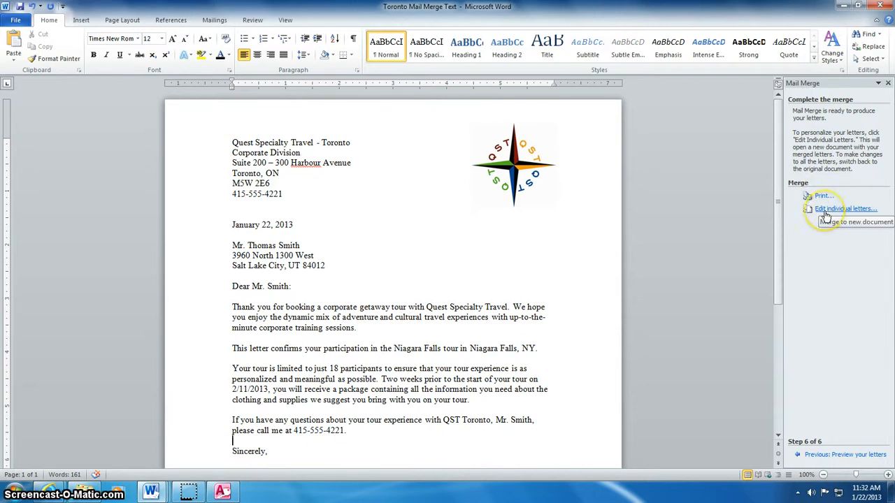
click(823, 213)
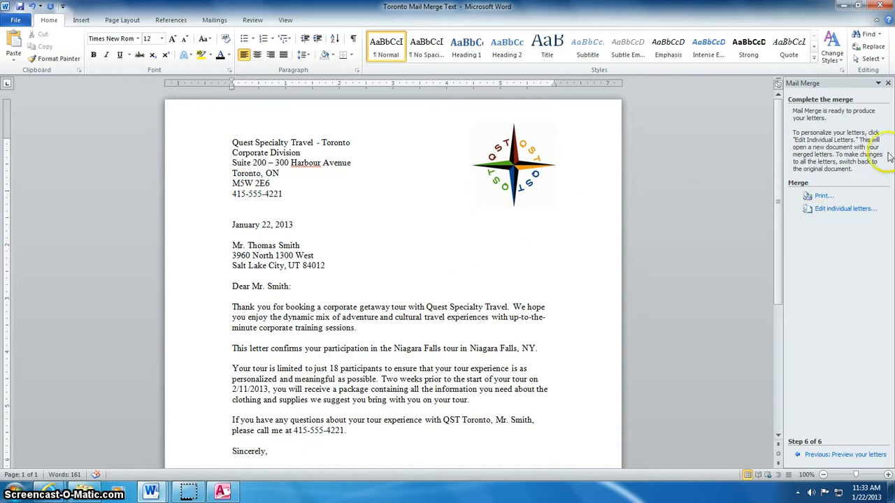
- Close the merge pane and make the title line 18 pt dark red Adobe Heiti Std R
click(889, 84)
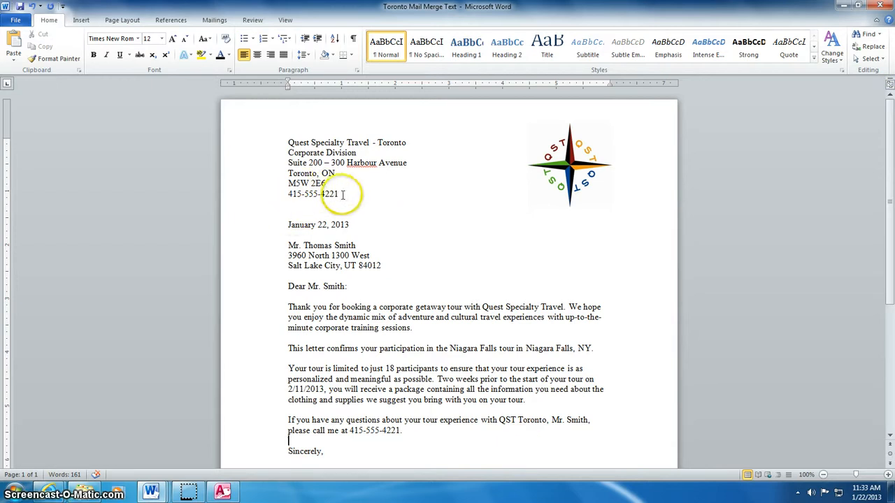
drag(338, 196, 281, 146)
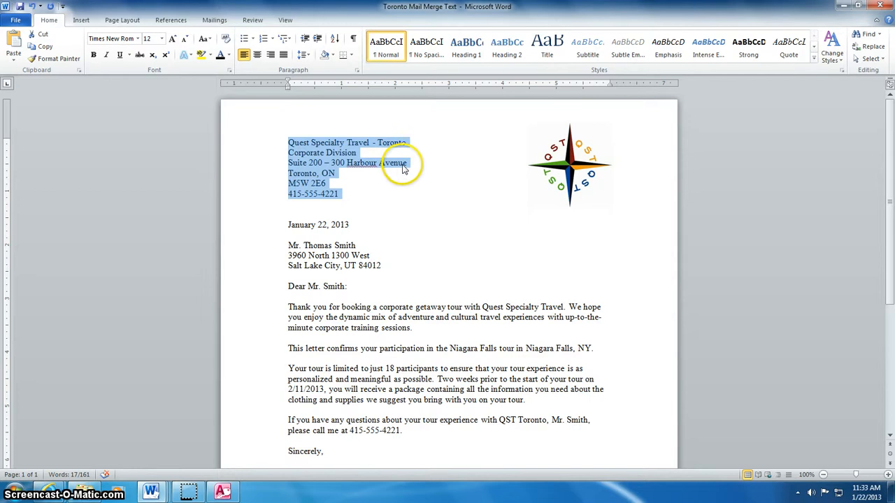
click(408, 142)
drag(409, 142, 290, 142)
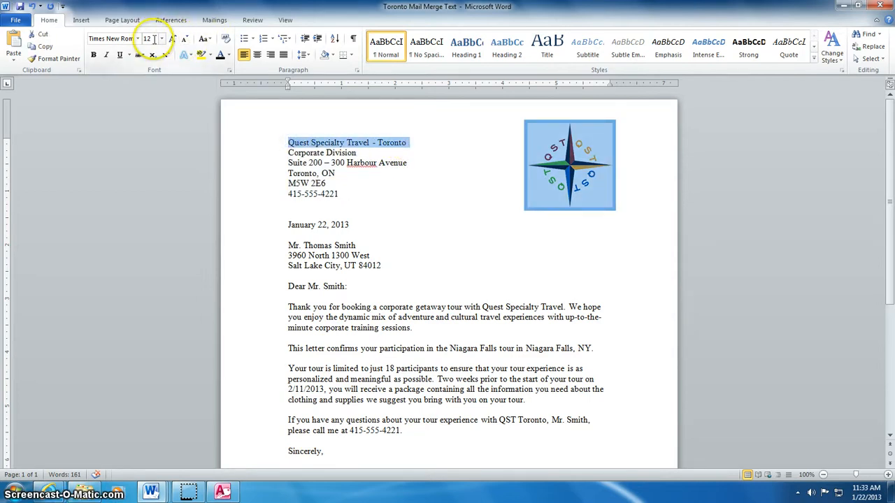
click(228, 54)
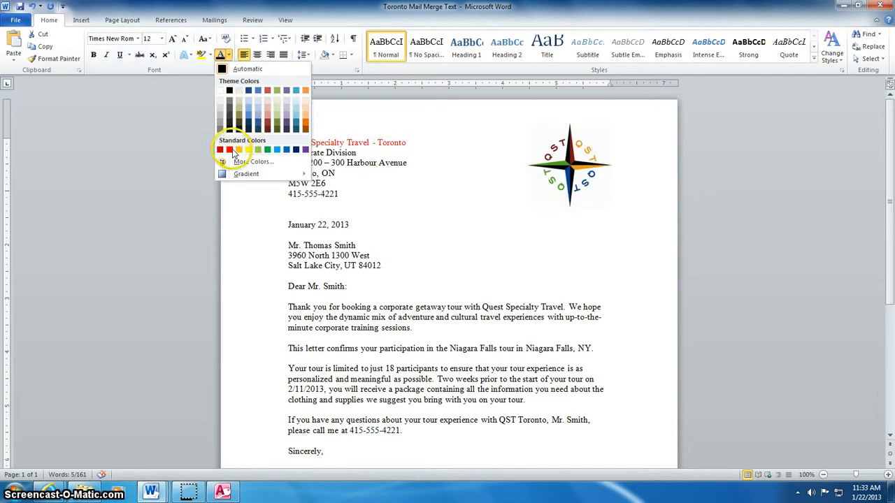
click(268, 126)
click(171, 40)
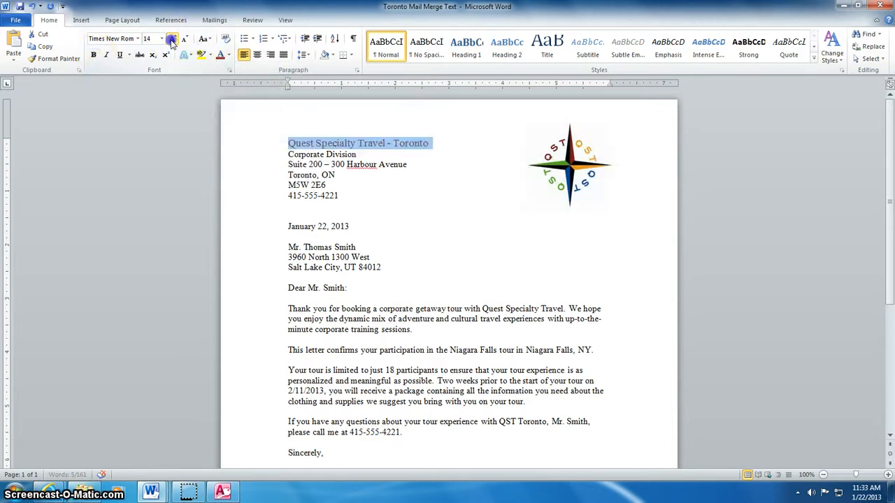
click(172, 40)
click(171, 40)
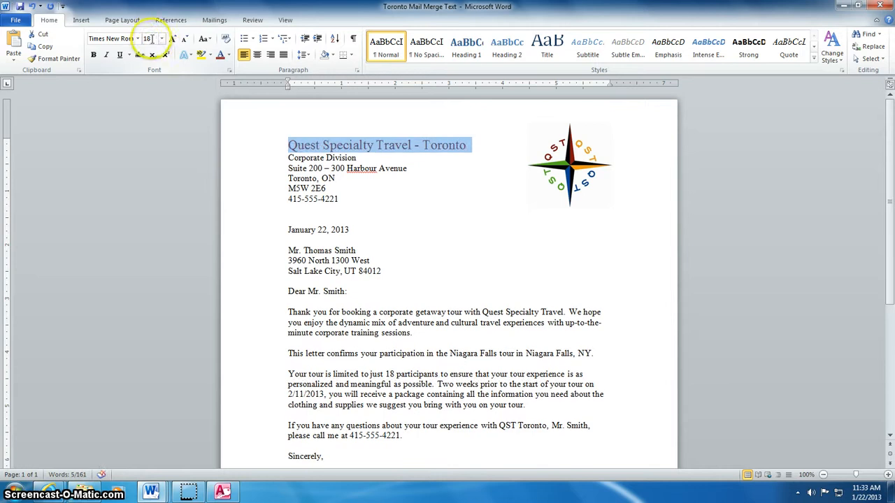
click(137, 39)
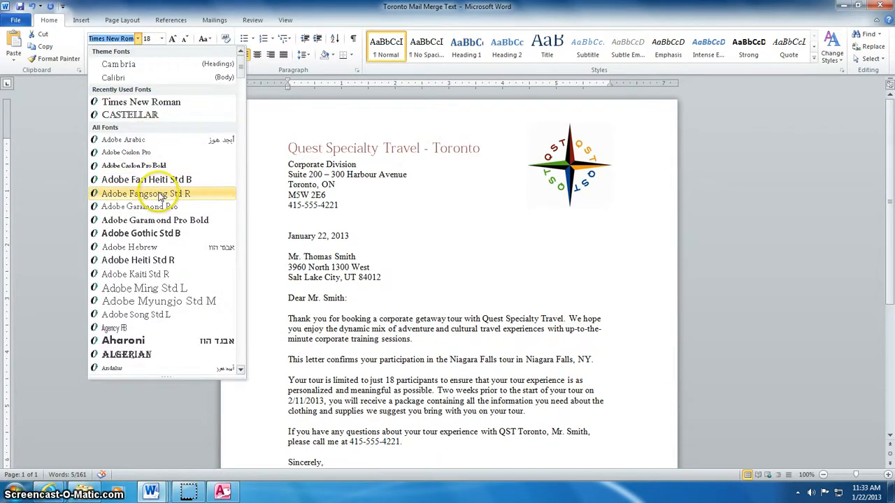
click(170, 260)
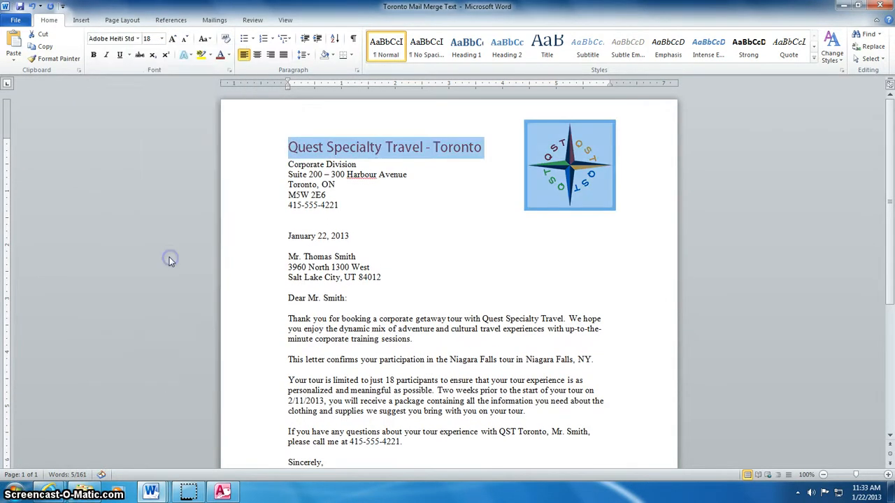
click(355, 162)
- Resize the Corporate Division line to 14 pt
drag(356, 164, 288, 164)
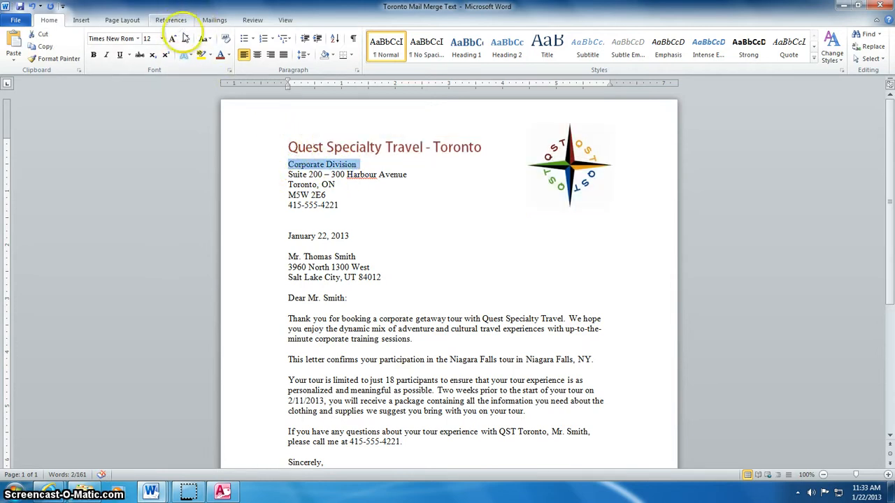
click(172, 39)
click(172, 40)
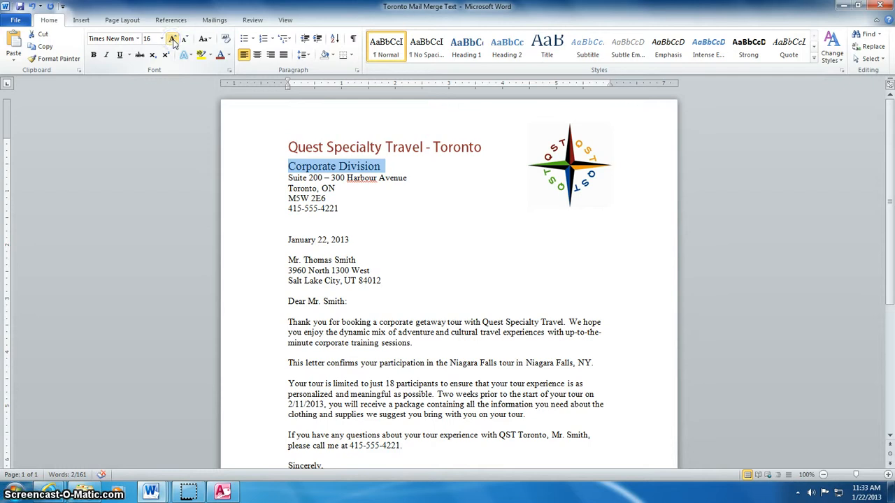
click(185, 39)
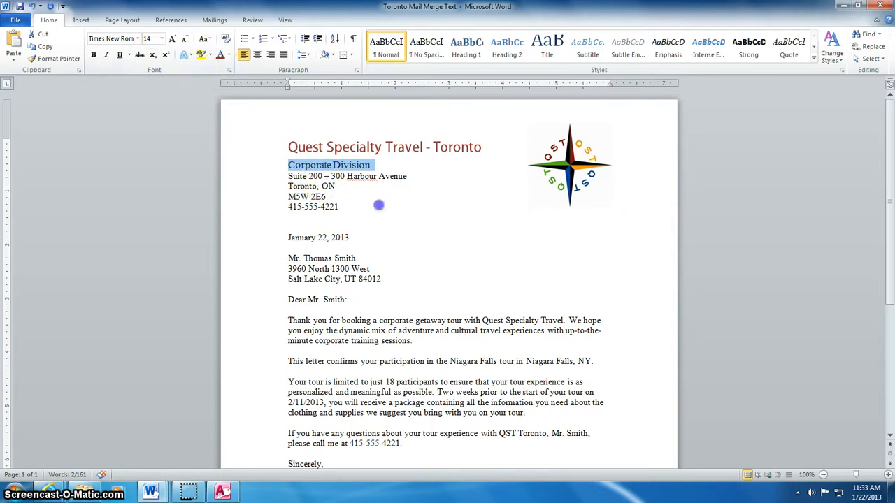
click(379, 201)
triple_click(307, 166)
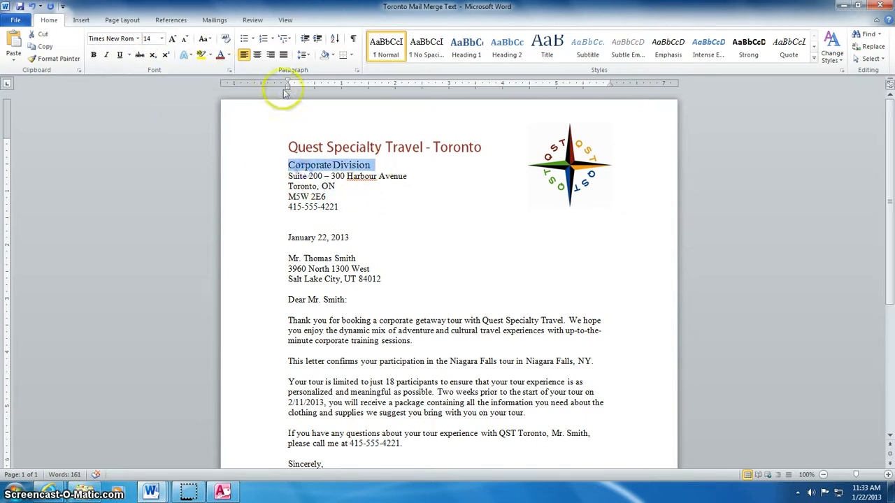
click(400, 206)
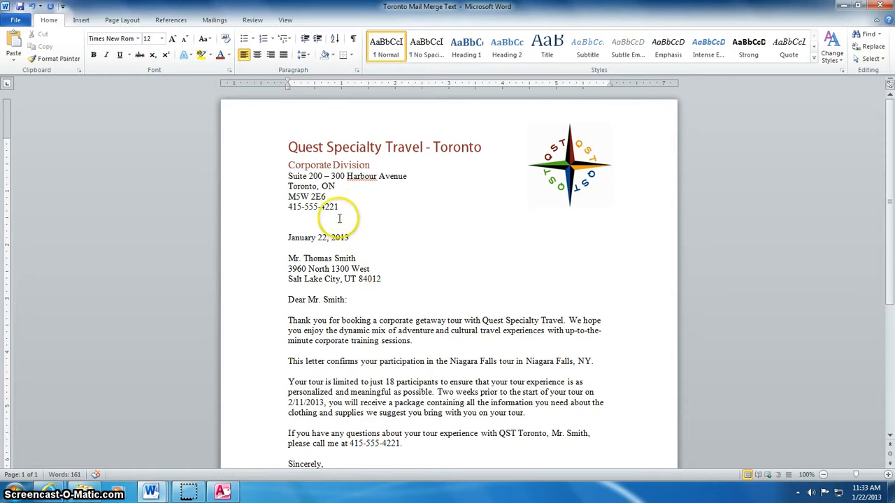
- Insert a horizontal line on the blank line below the phone number
click(289, 226)
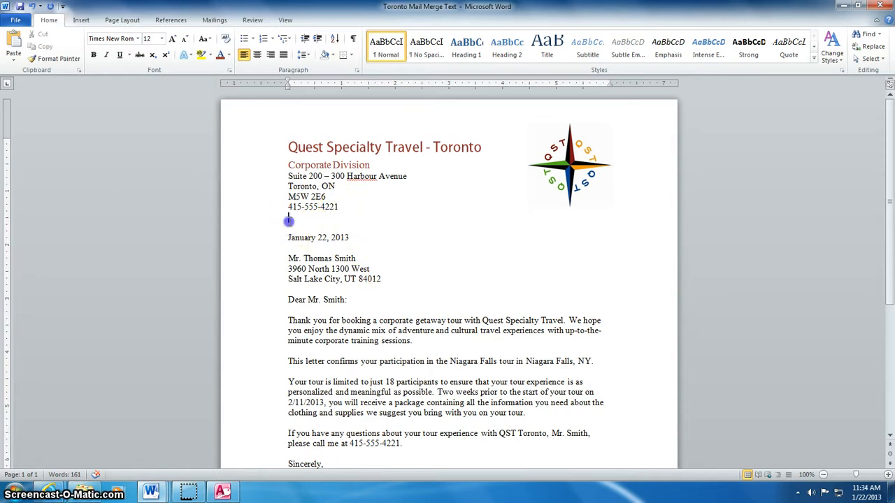
click(364, 126)
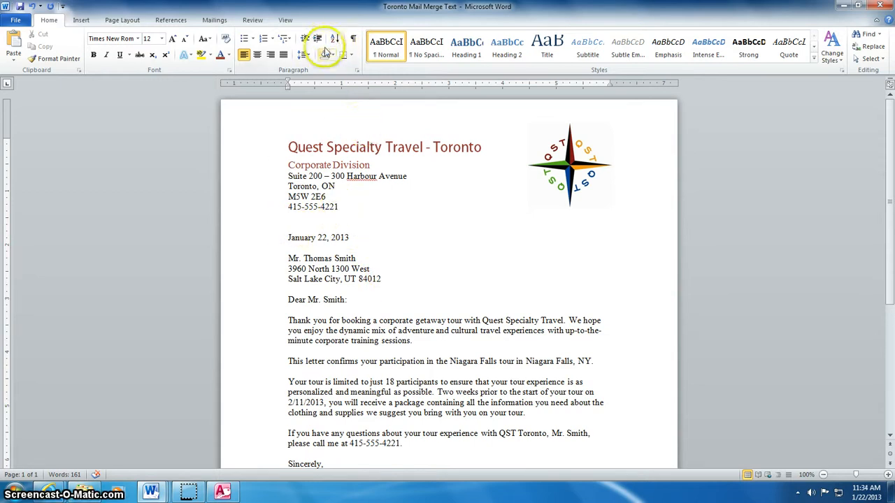
click(352, 56)
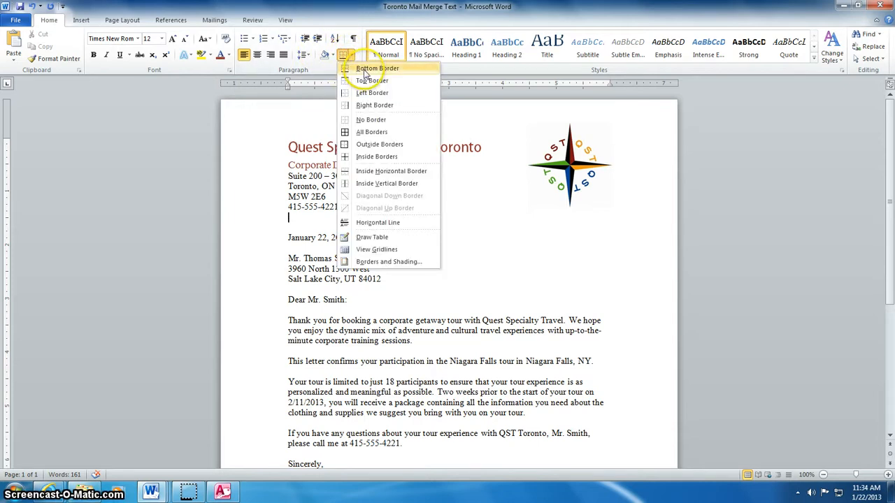
click(377, 222)
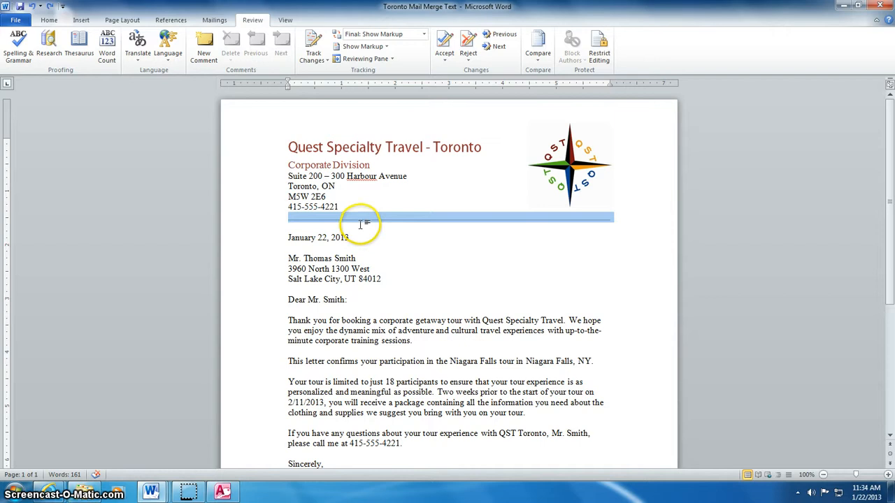
- Format the horizontal line with 3 pt height and solid dark red colour
click(422, 221)
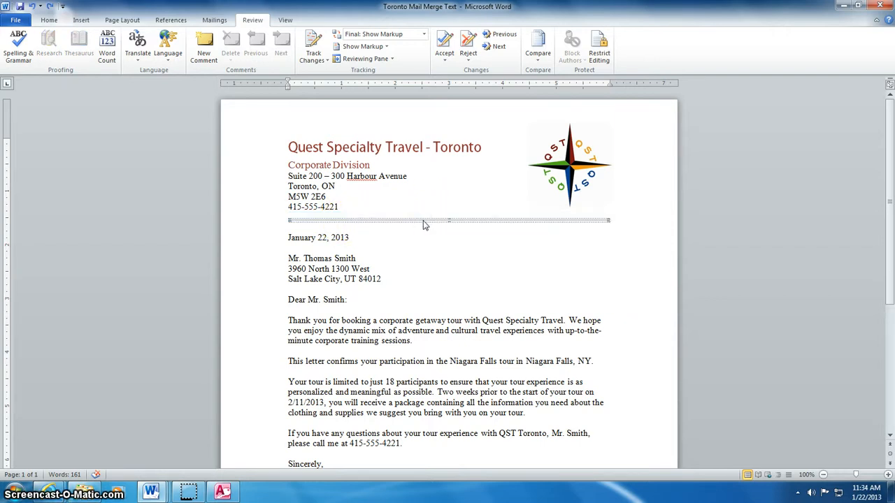
double_click(425, 222)
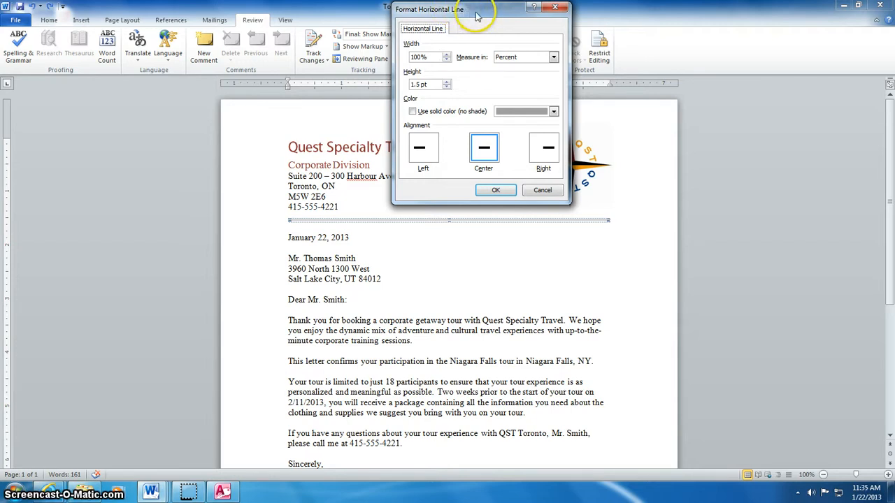
drag(475, 14, 457, 12)
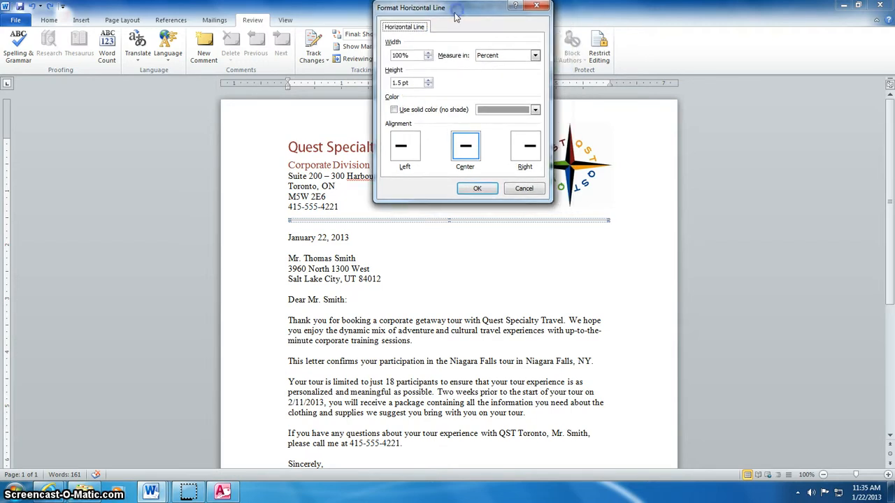
click(429, 81)
click(428, 80)
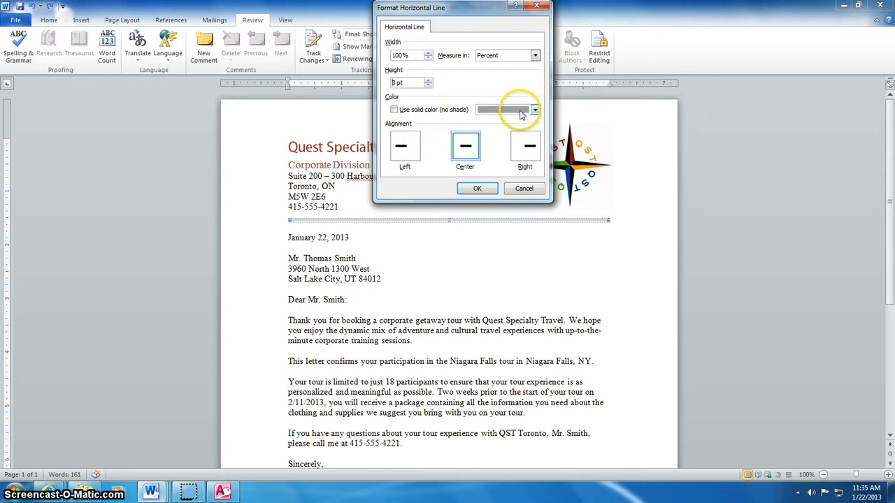
click(534, 110)
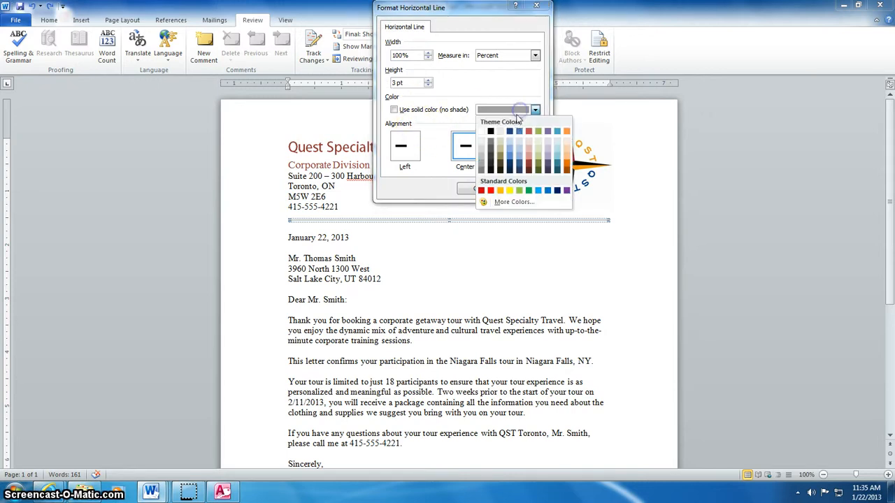
click(529, 165)
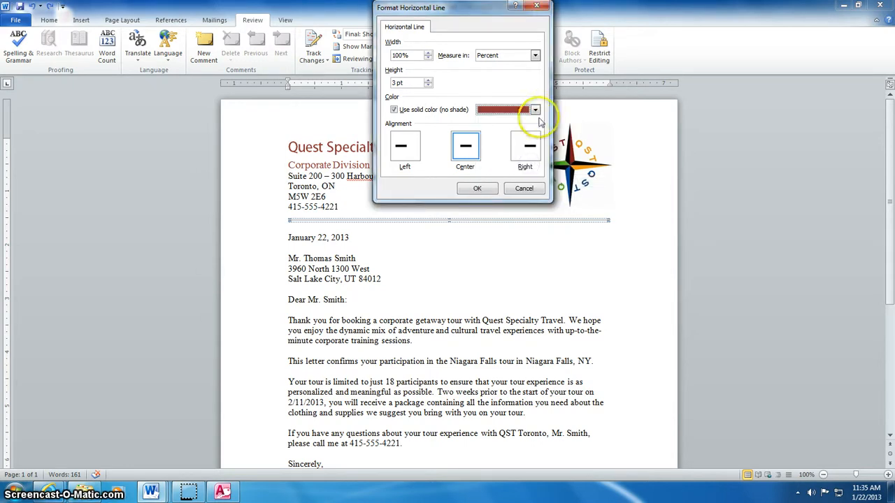
click(477, 189)
- Deselect the line and review the finished red letterhead rule
click(460, 261)
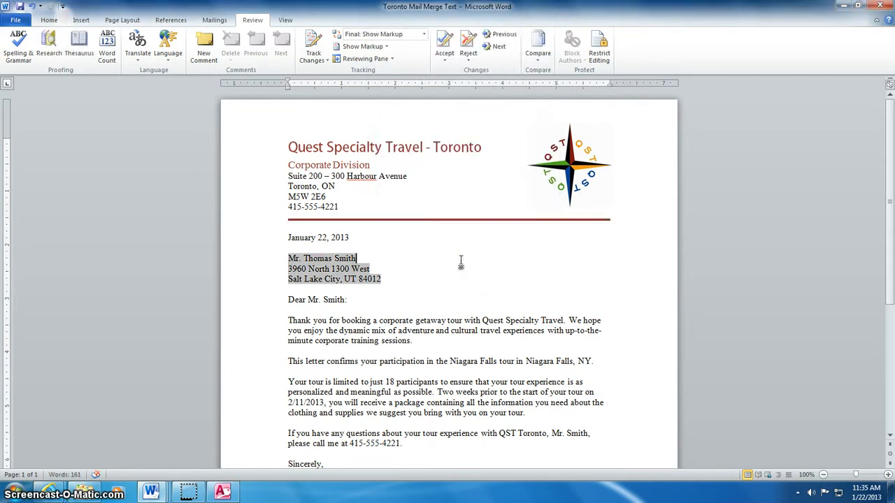
click(365, 240)
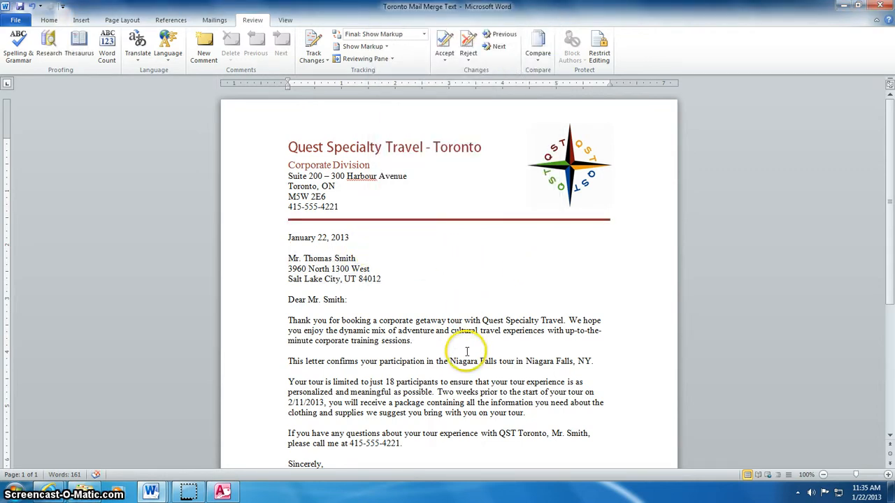
scroll(466, 351, down, 5)
scroll(465, 350, up, 5)
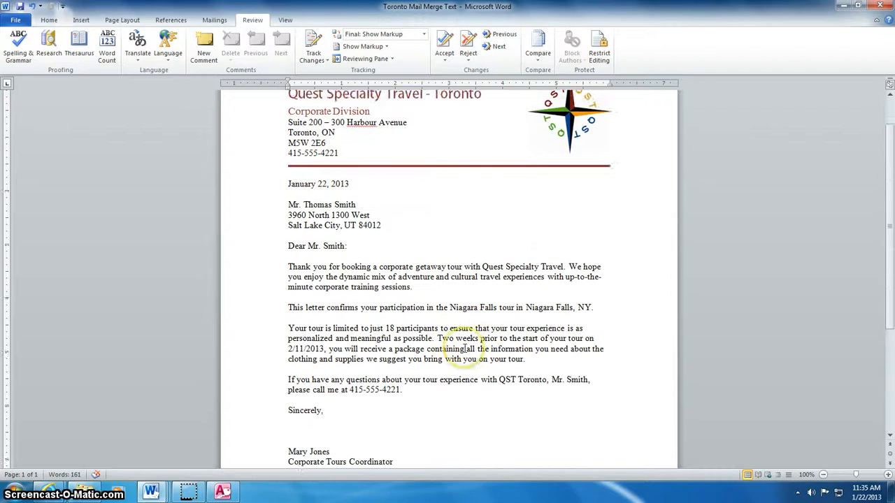